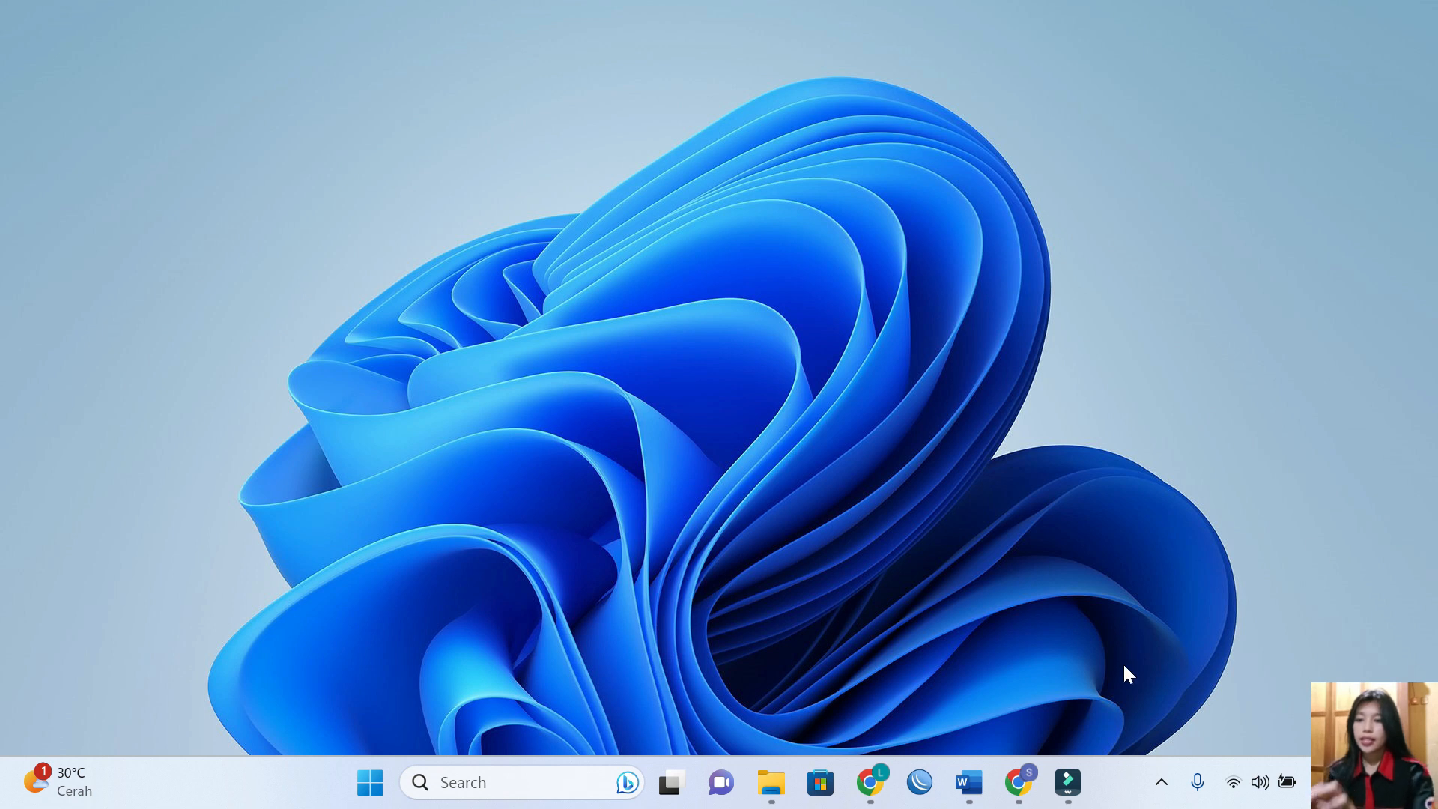
# Open the 'pelatihan music' spreadsheet inside the Pelatihan folder in Google Drive
pyautogui.click(869, 782)
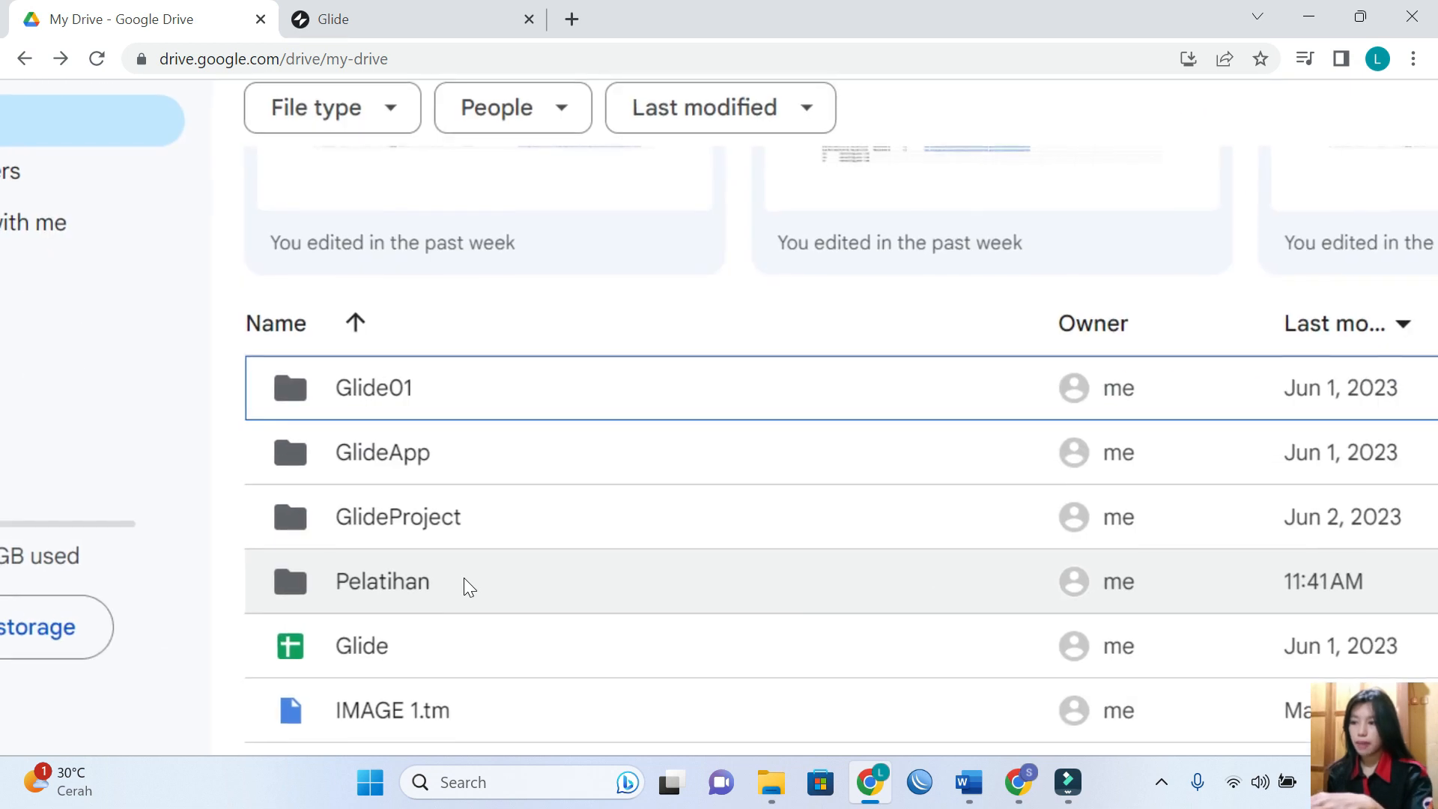
pyautogui.doubleClick(384, 582)
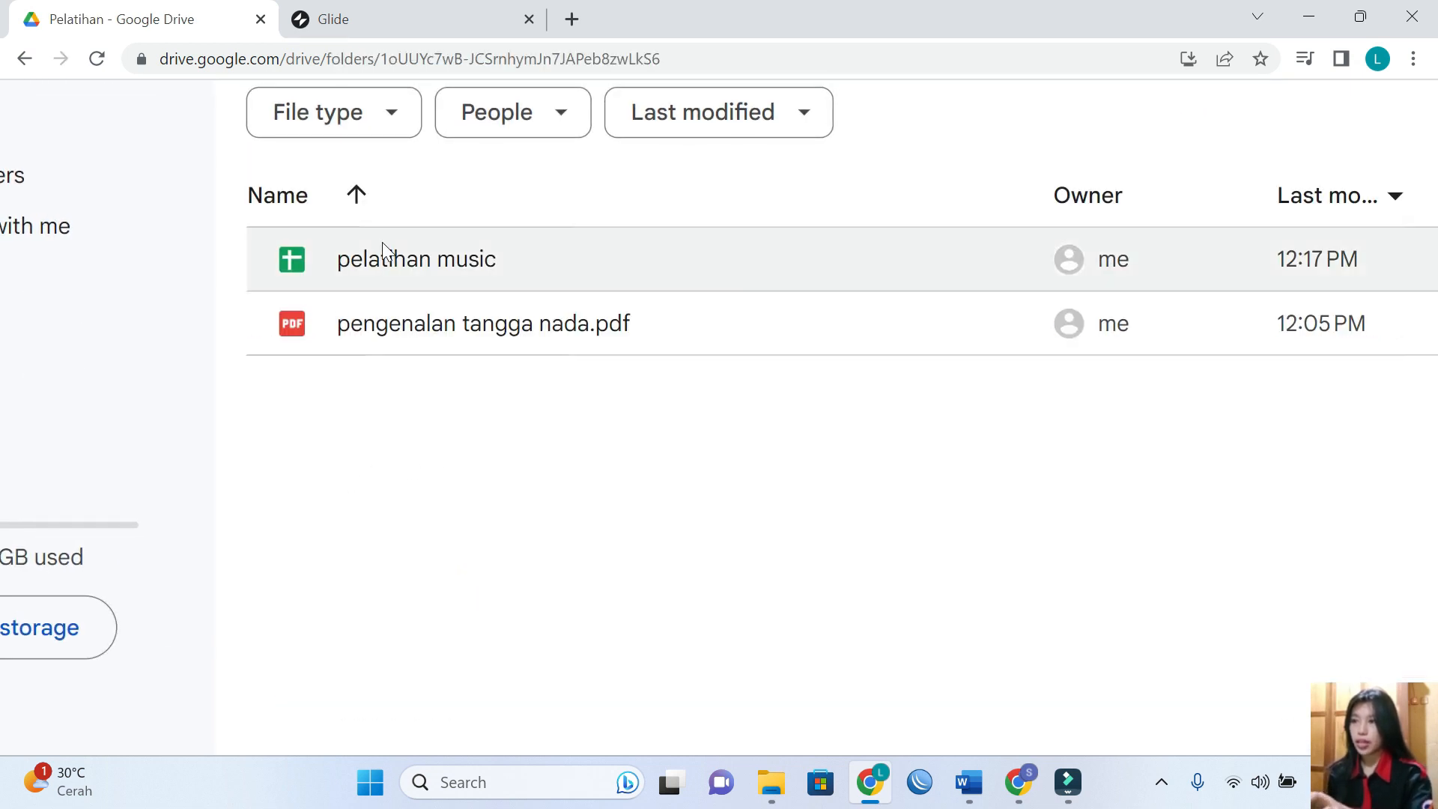
pyautogui.doubleClick(433, 258)
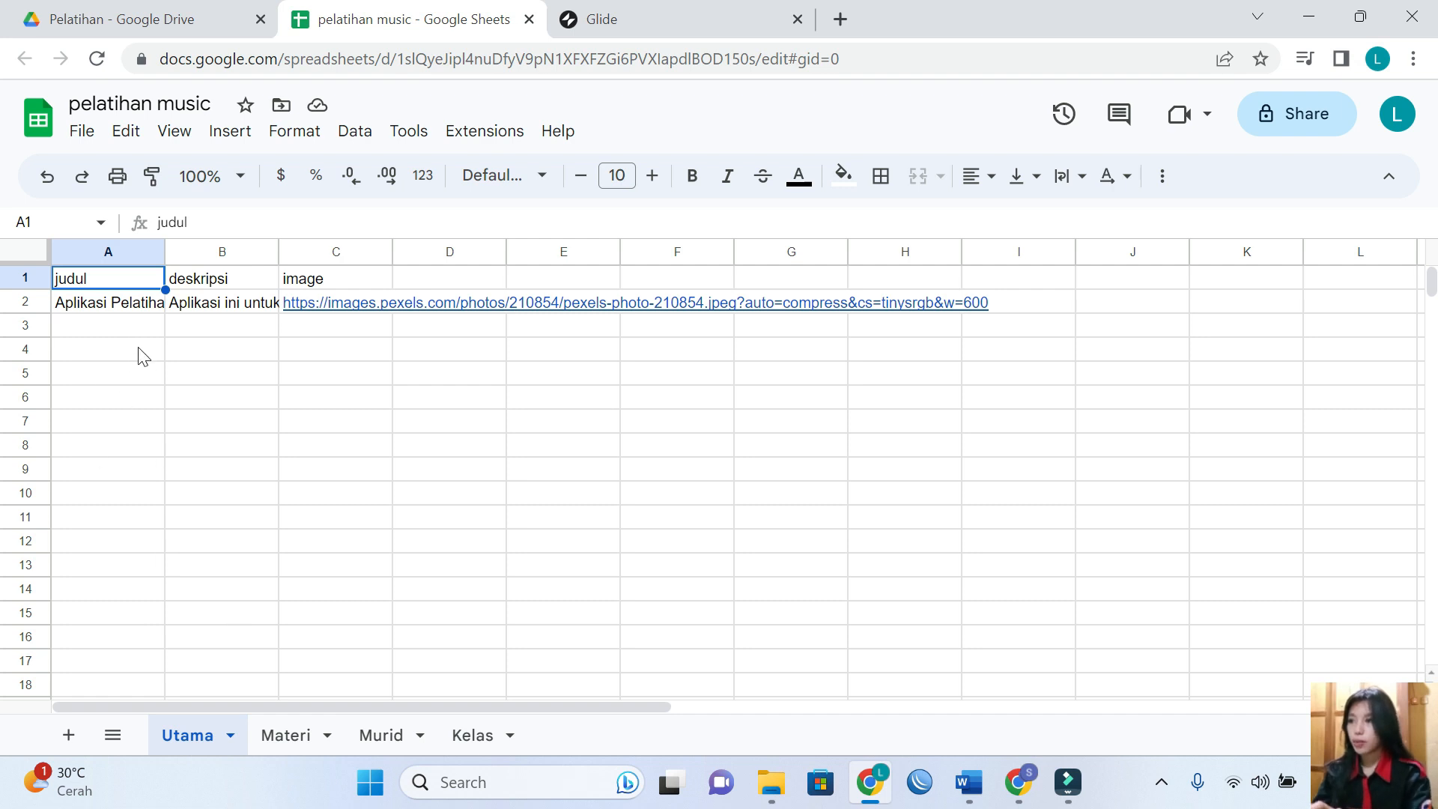
# Look over the Materi and Kelas sheets, then switch to Glide's team Projects page
pyautogui.click(295, 739)
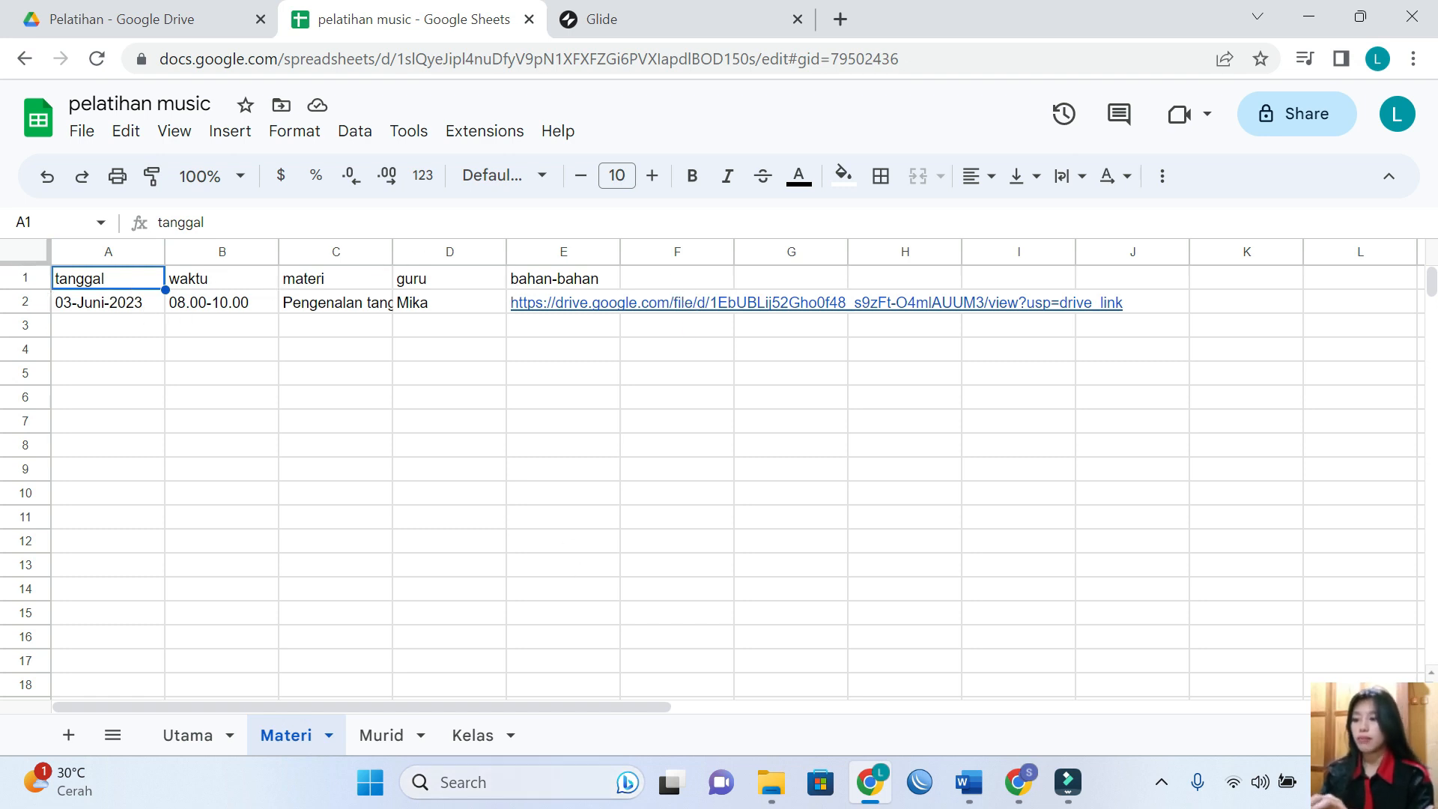
pyautogui.click(480, 744)
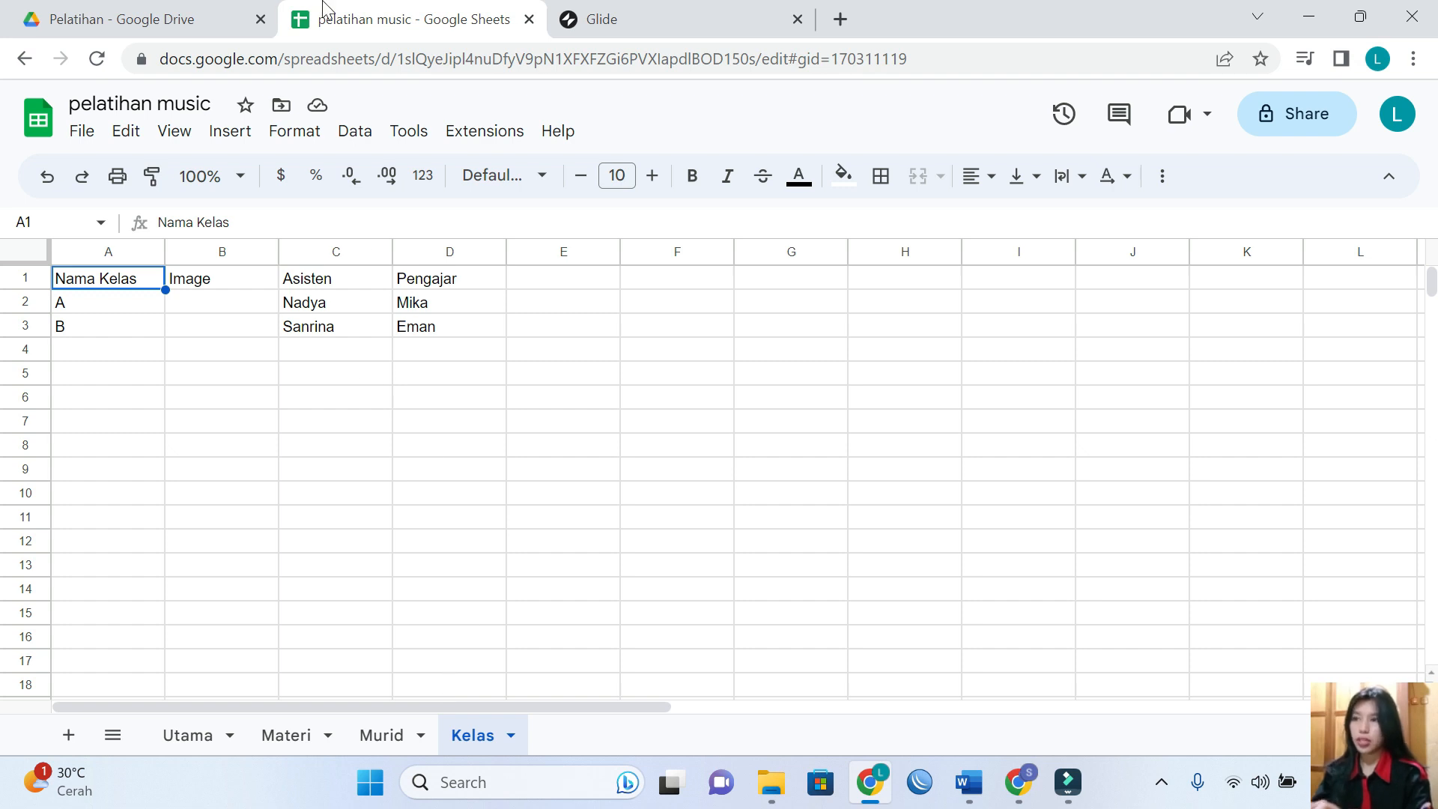
pyautogui.click(744, 10)
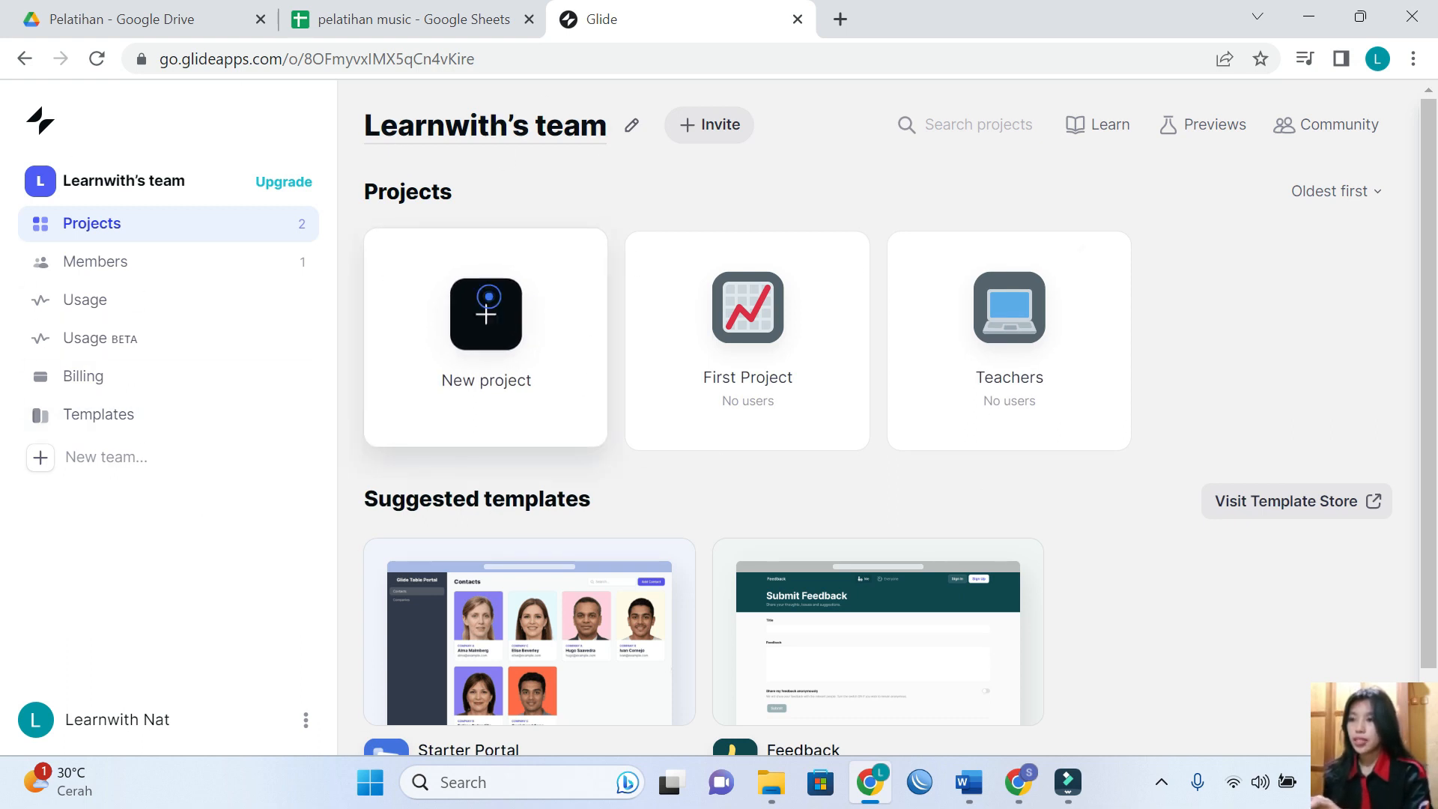
# Create a new Mobile-format Glide project named 'Aplikasi Guru Musik'
pyautogui.click(477, 324)
pyautogui.press('BackSpace')
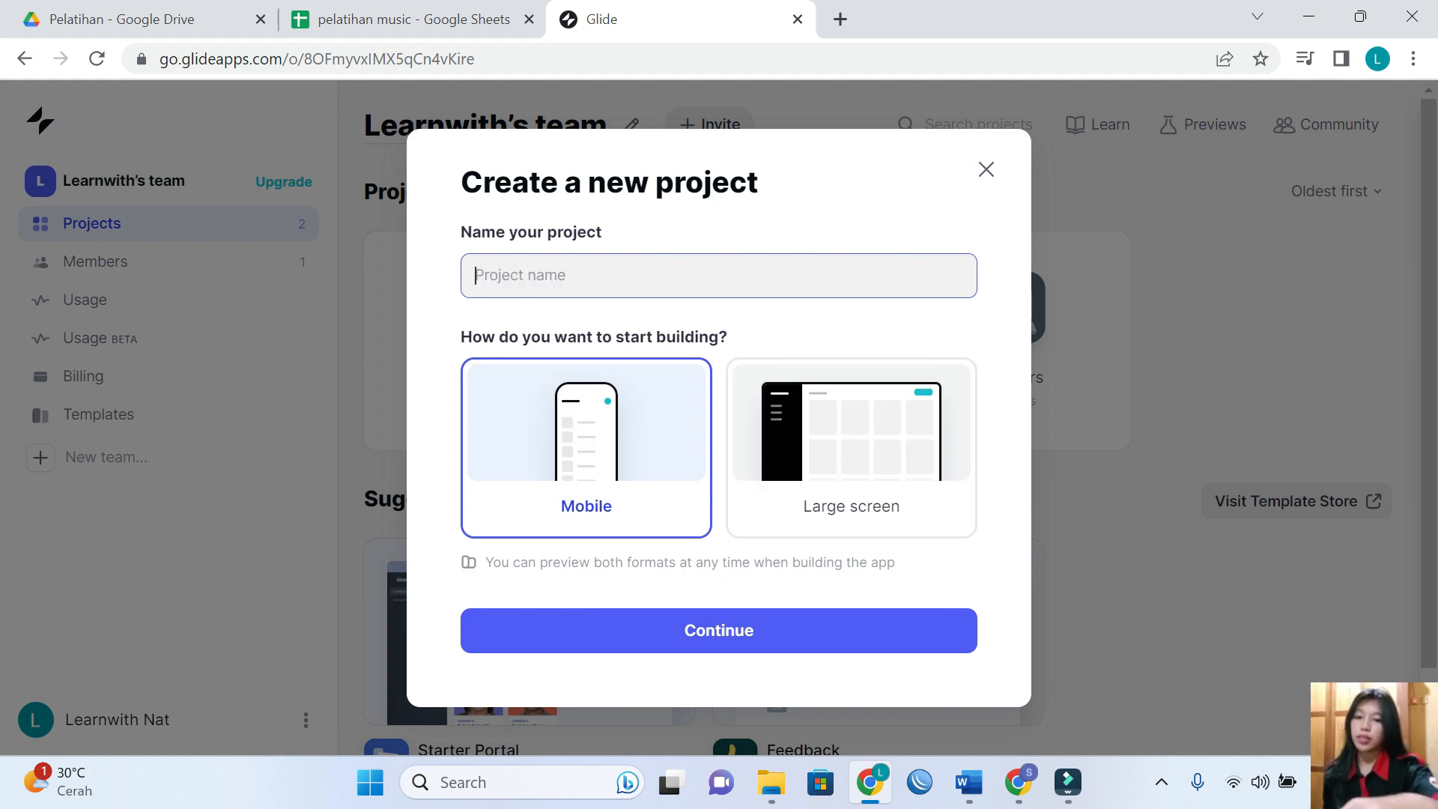
pyautogui.write('Pe')
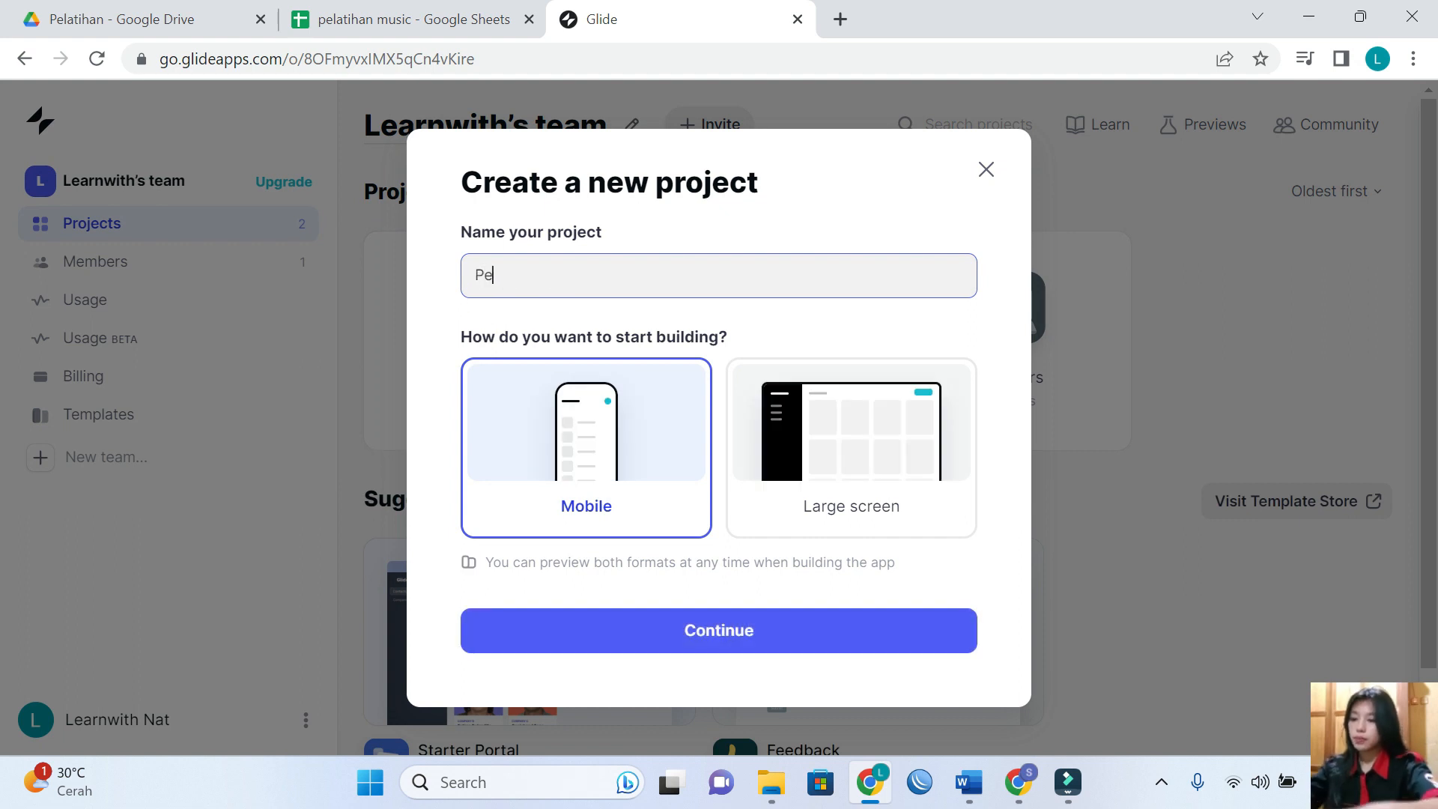
pyautogui.press('BackSpace')
pyautogui.press('BackSpace')
pyautogui.write('Aplikas')
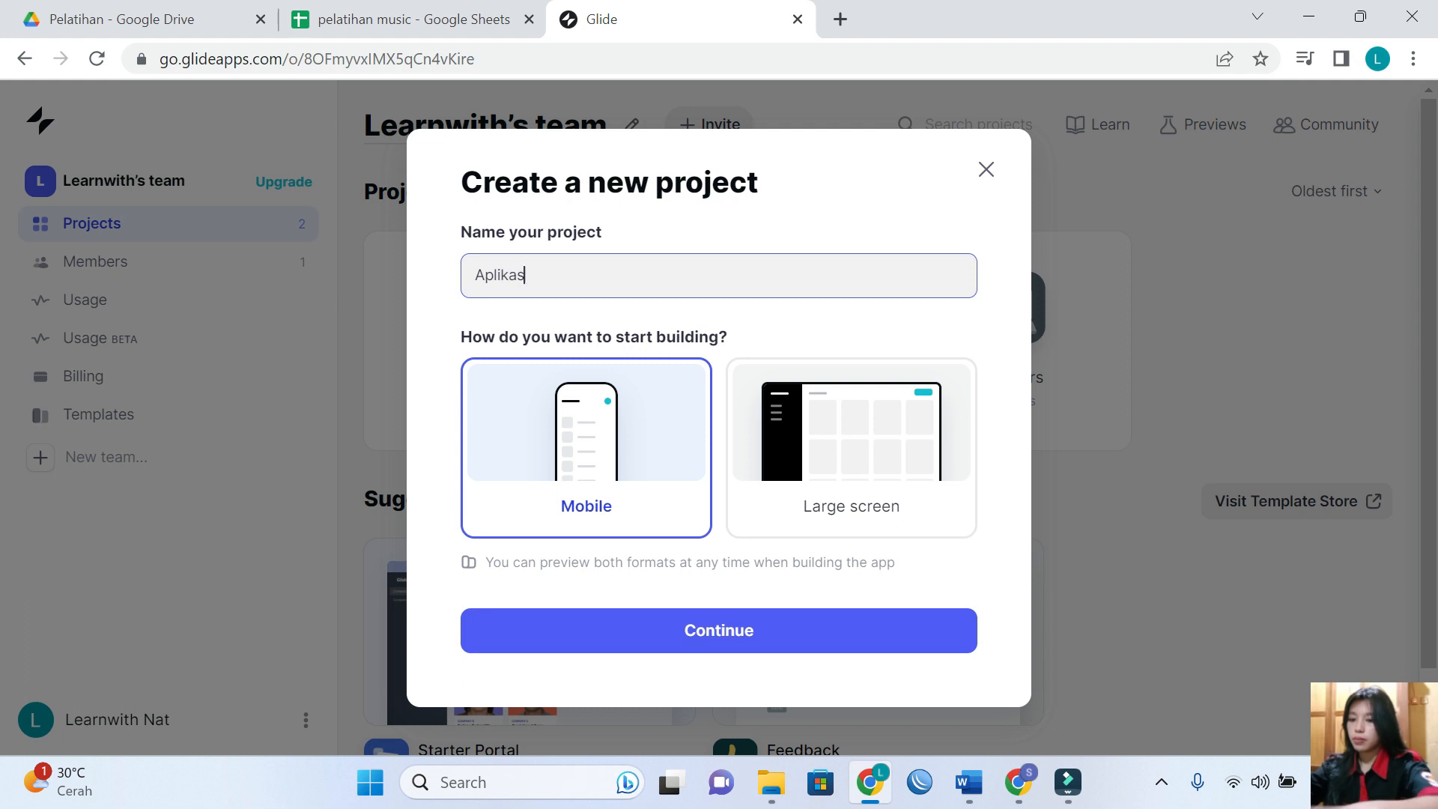
pyautogui.write('iGu')
pyautogui.press('BackSpace')
pyautogui.press('BackSpace')
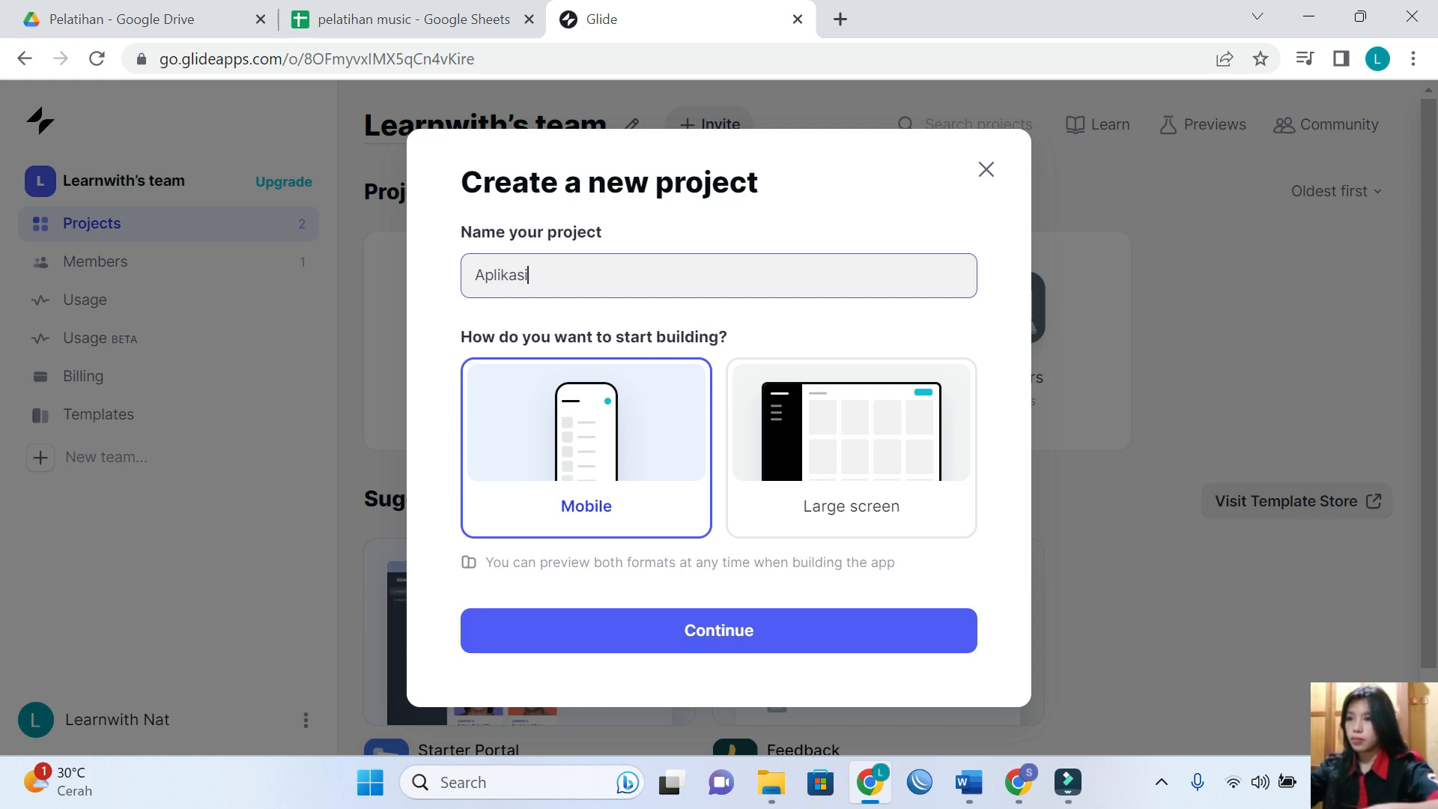
pyautogui.write('Guru Musik')
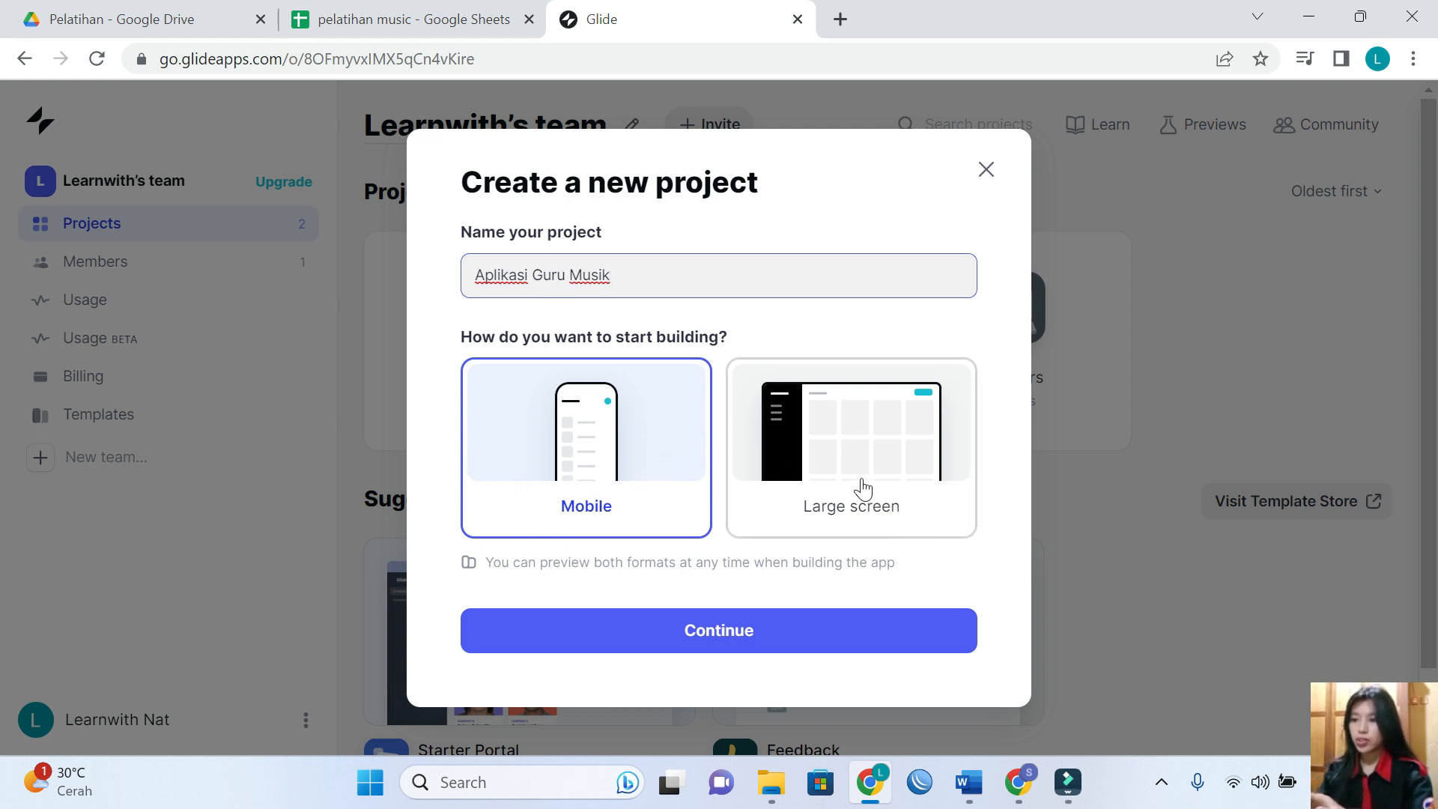
pyautogui.click(710, 630)
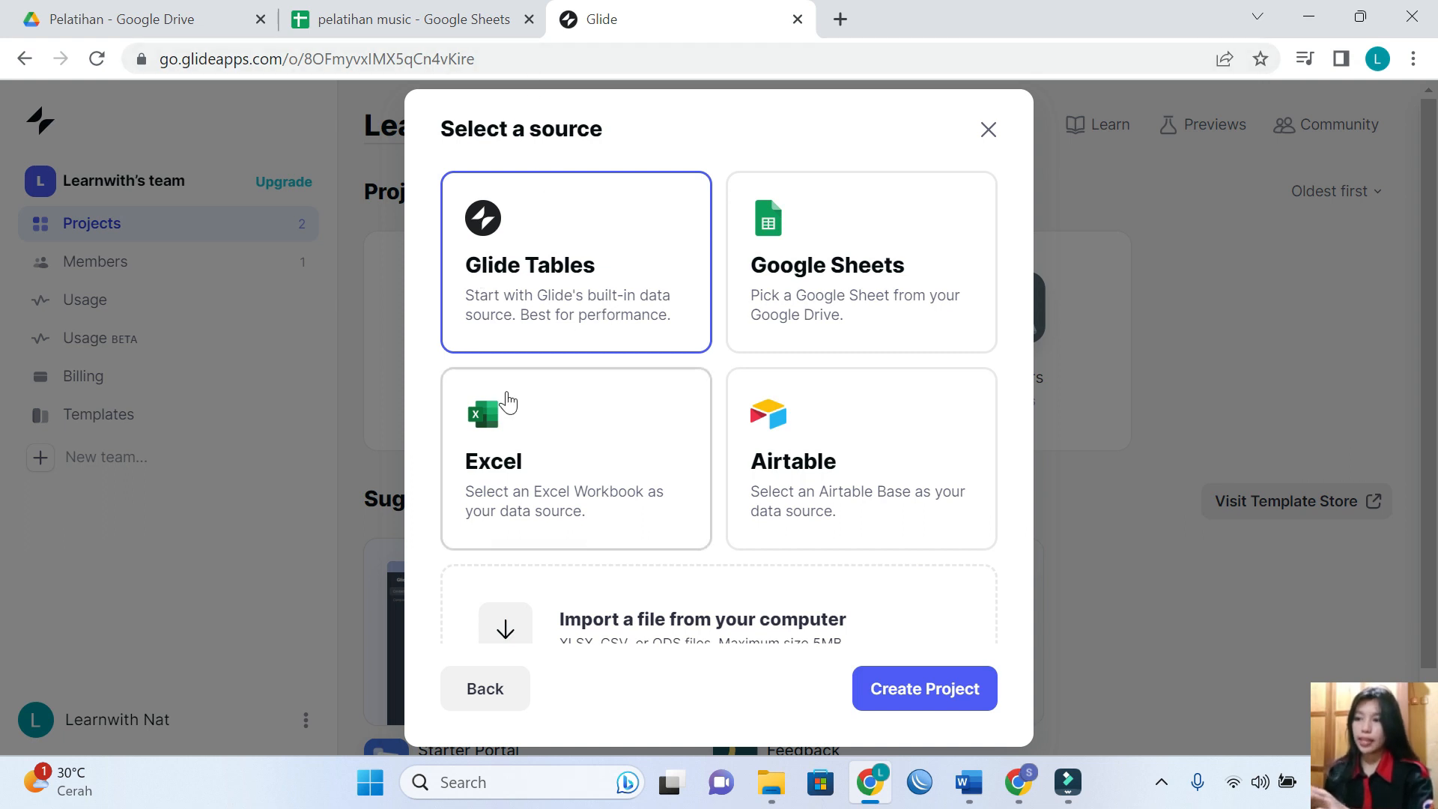
# Pick Google Sheets as the source and select the 'pelatihan music' spreadsheet
pyautogui.click(616, 434)
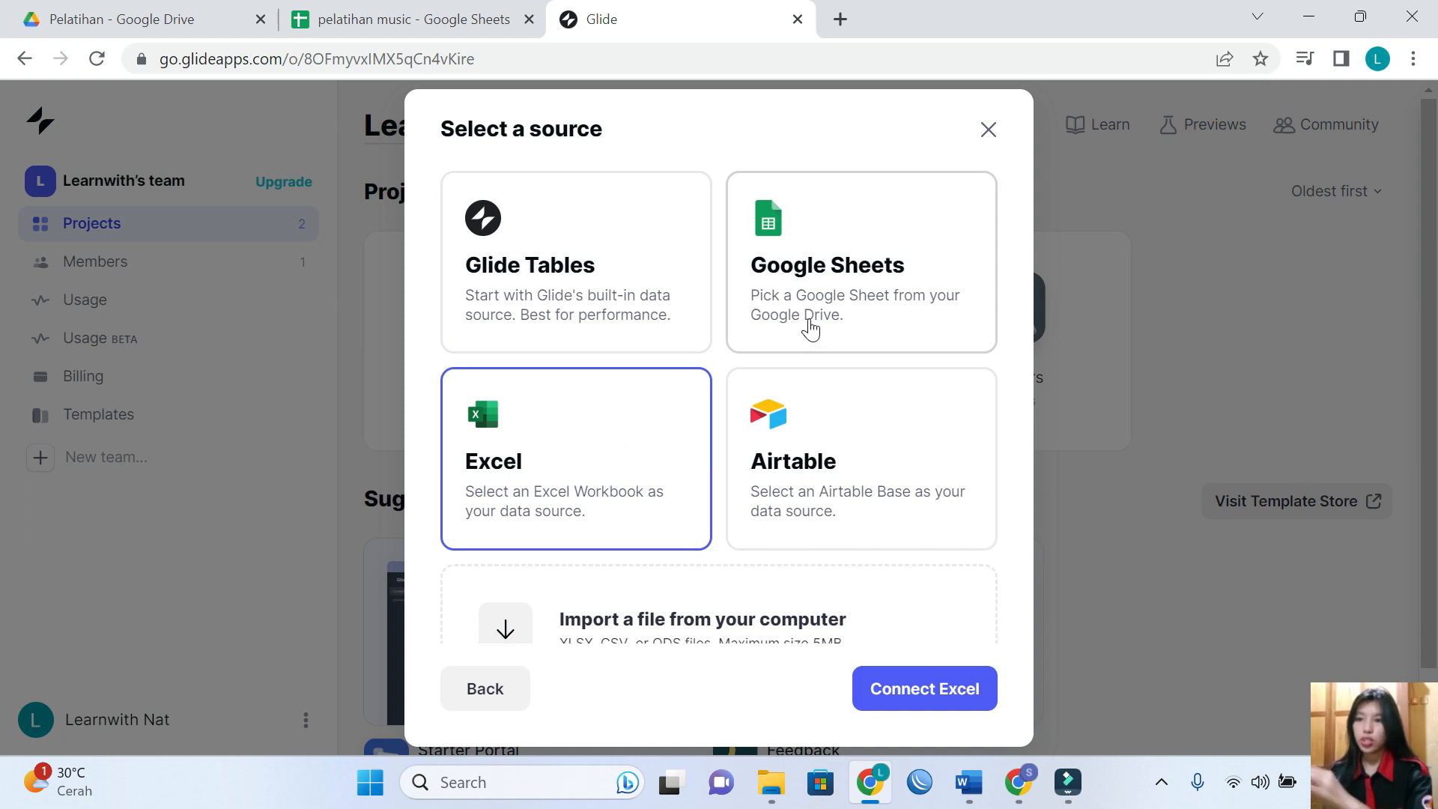
pyautogui.click(822, 238)
pyautogui.click(956, 673)
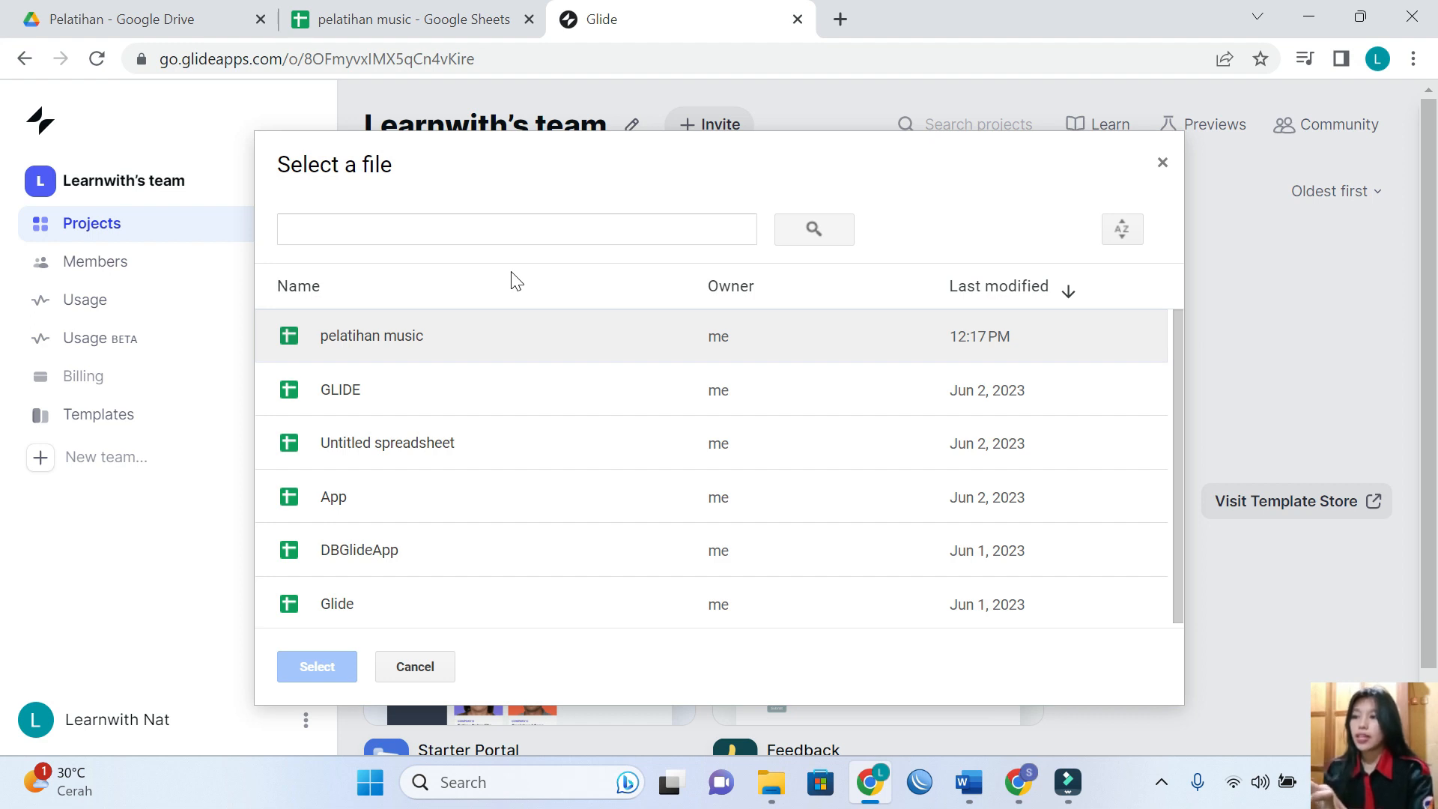
pyautogui.click(390, 344)
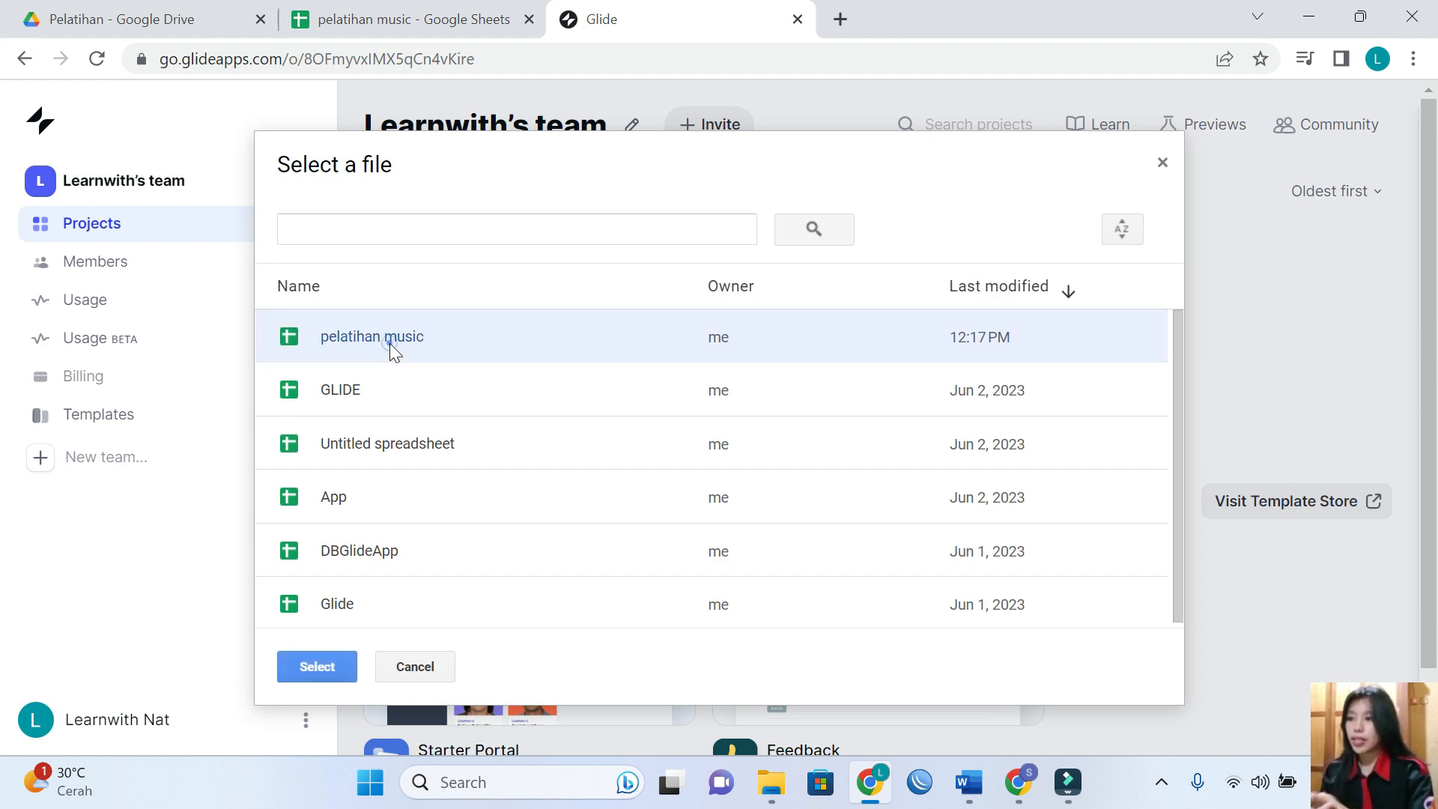
pyautogui.click(334, 659)
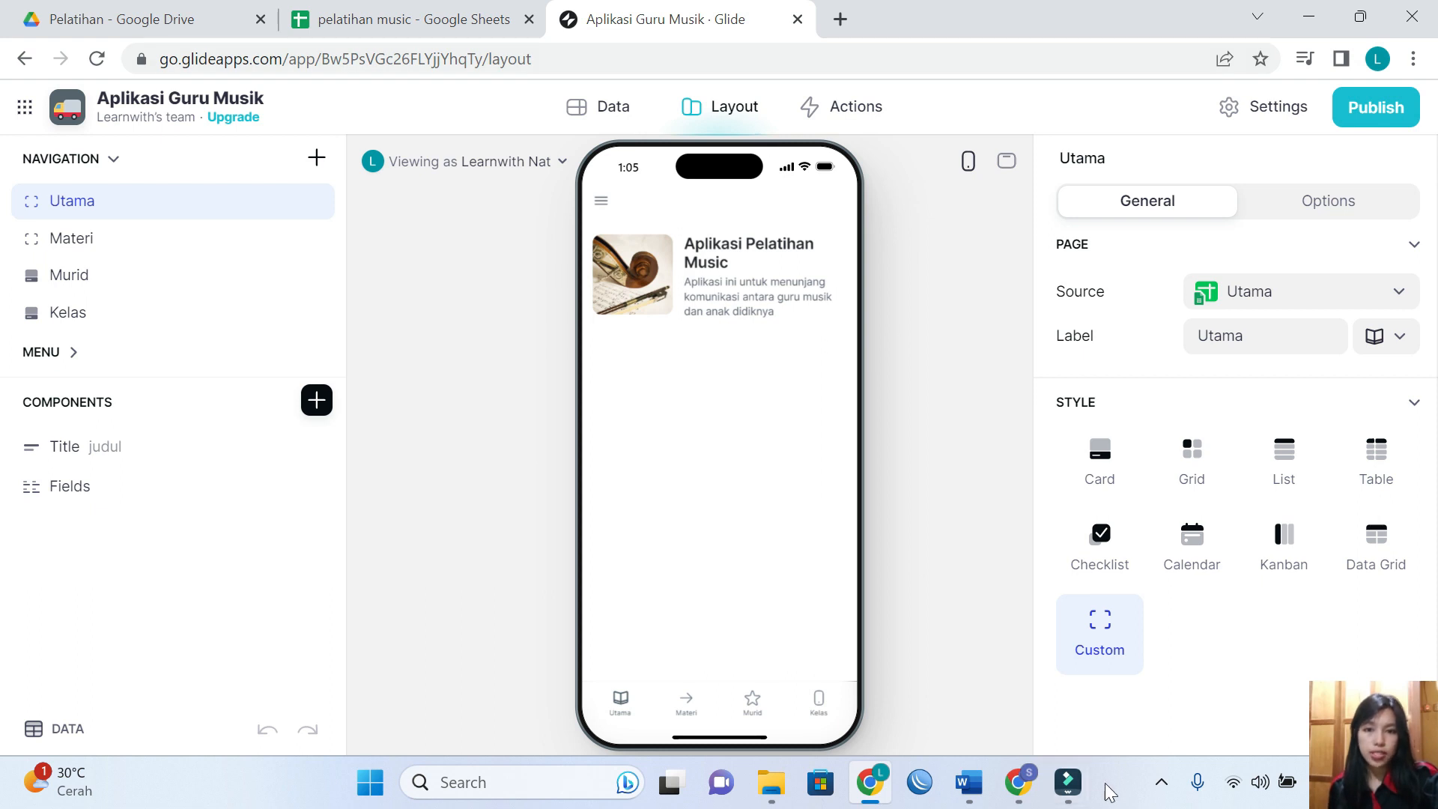
# Set up the Utama screen showing 'Aplikasi Pelatihan Music' with its description and music image
pyautogui.moveTo(1072, 794)
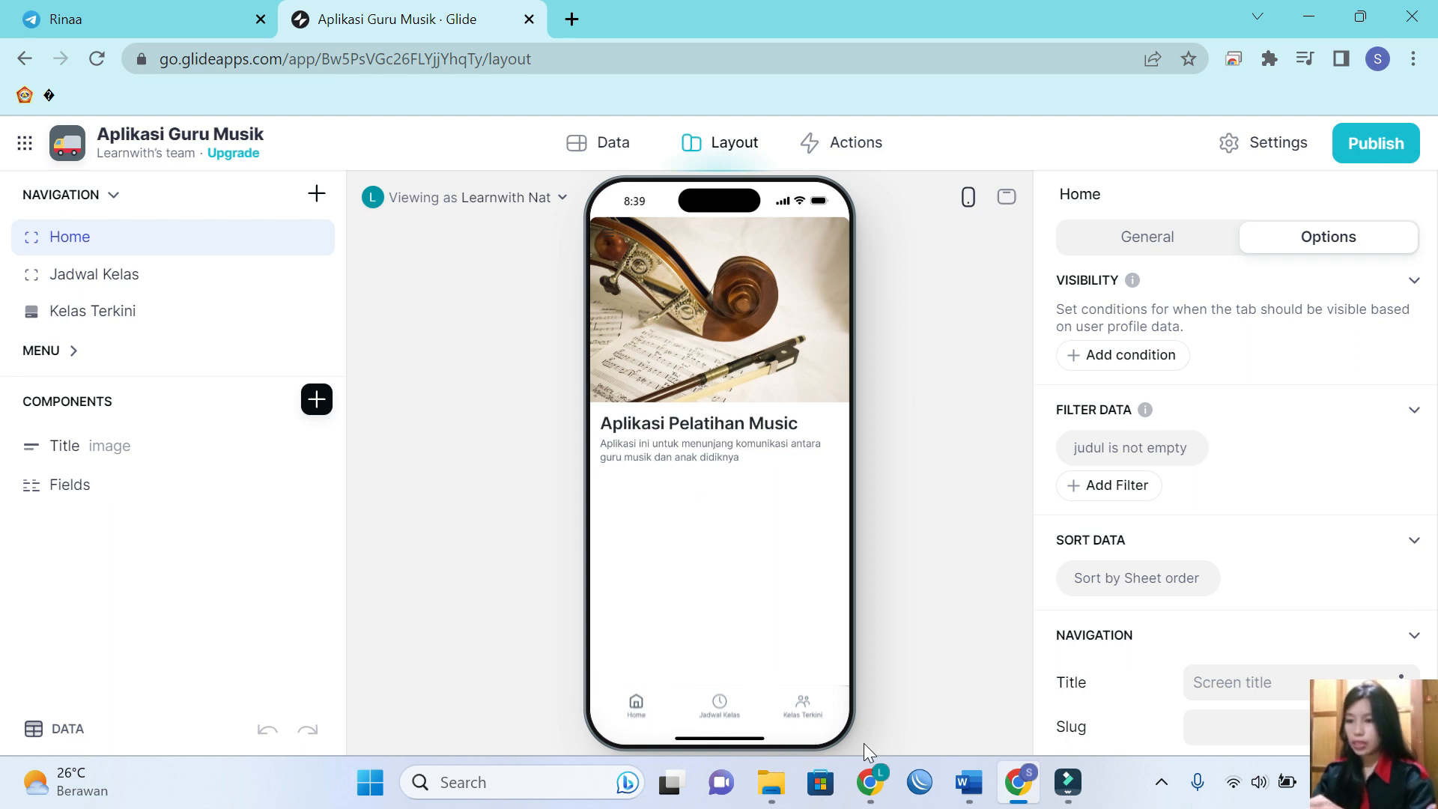
# Preview Jadwal Kelas and open the 03-Juni-2023 class details, then return to the list
pyautogui.click(721, 712)
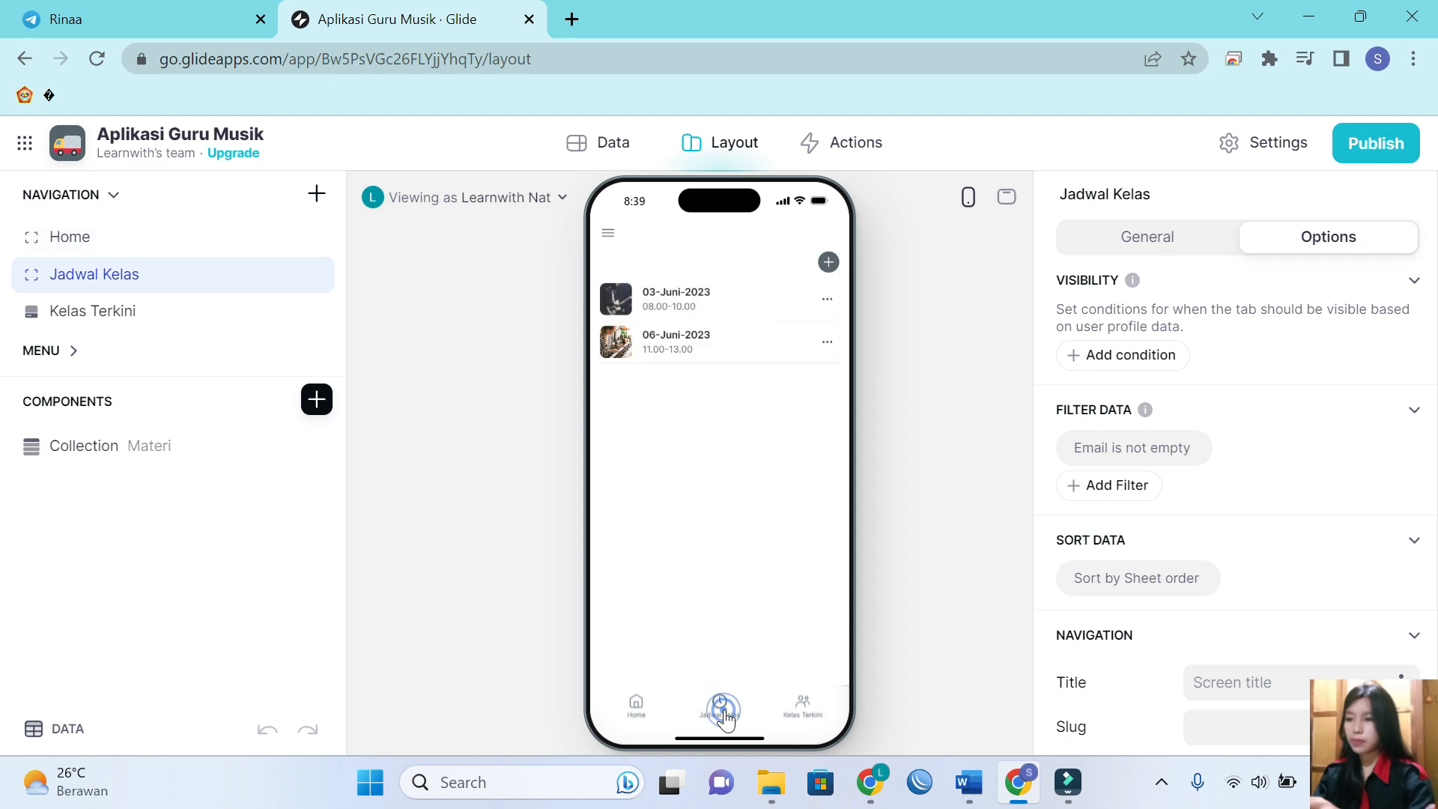
pyautogui.click(674, 303)
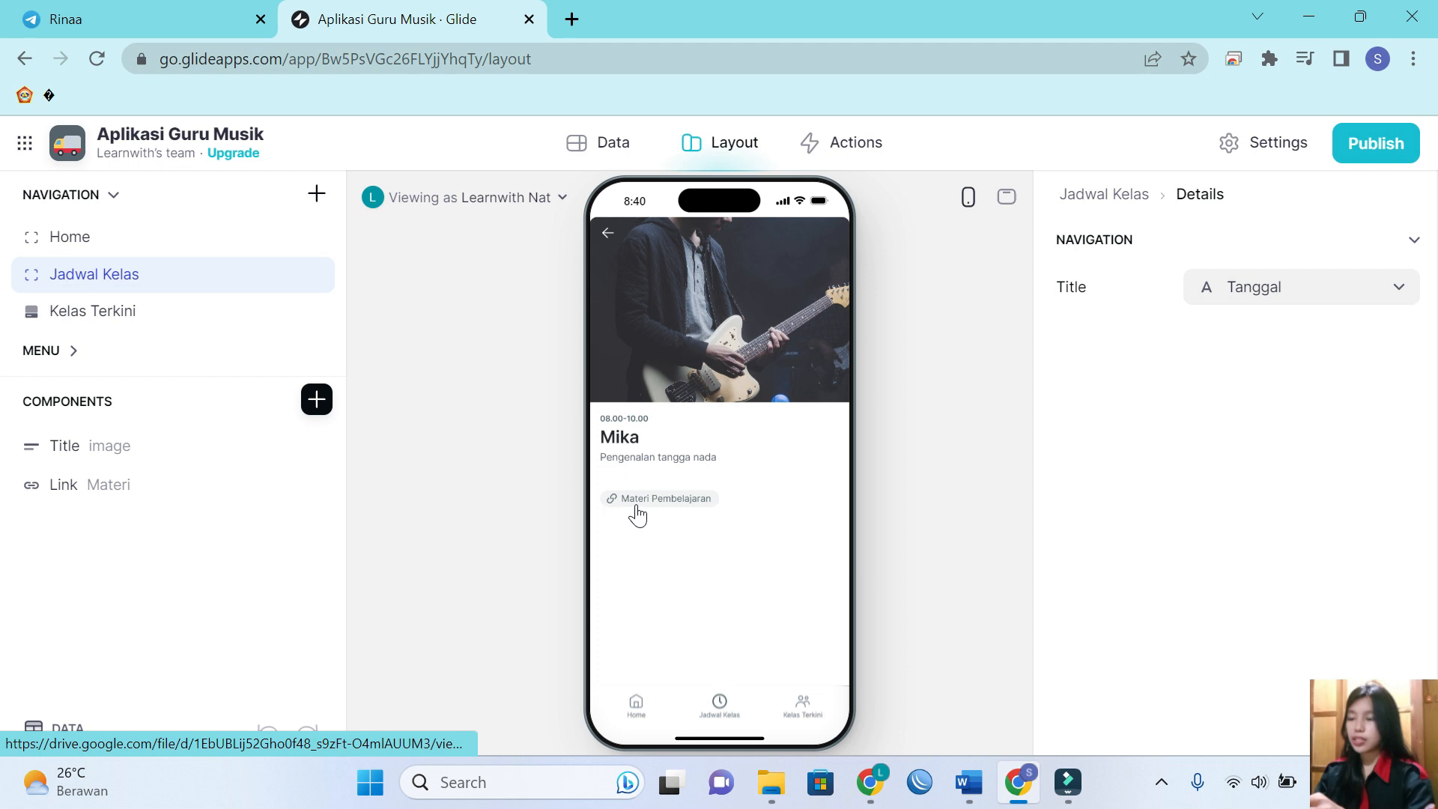
pyautogui.click(609, 240)
# Inspect class A's detail page under Kelas Terkini, then view the Kelas data table
pyautogui.click(803, 705)
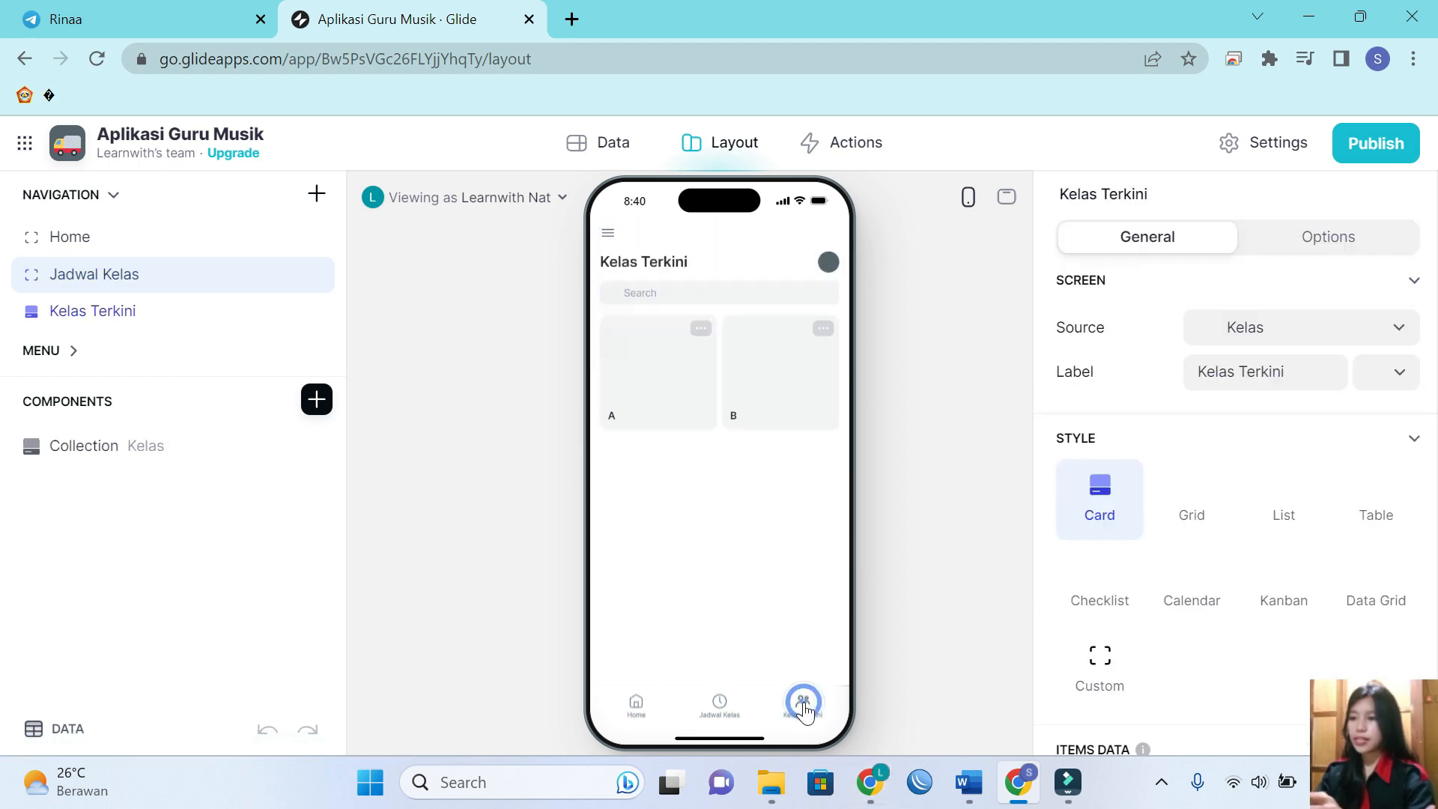
pyautogui.click(654, 391)
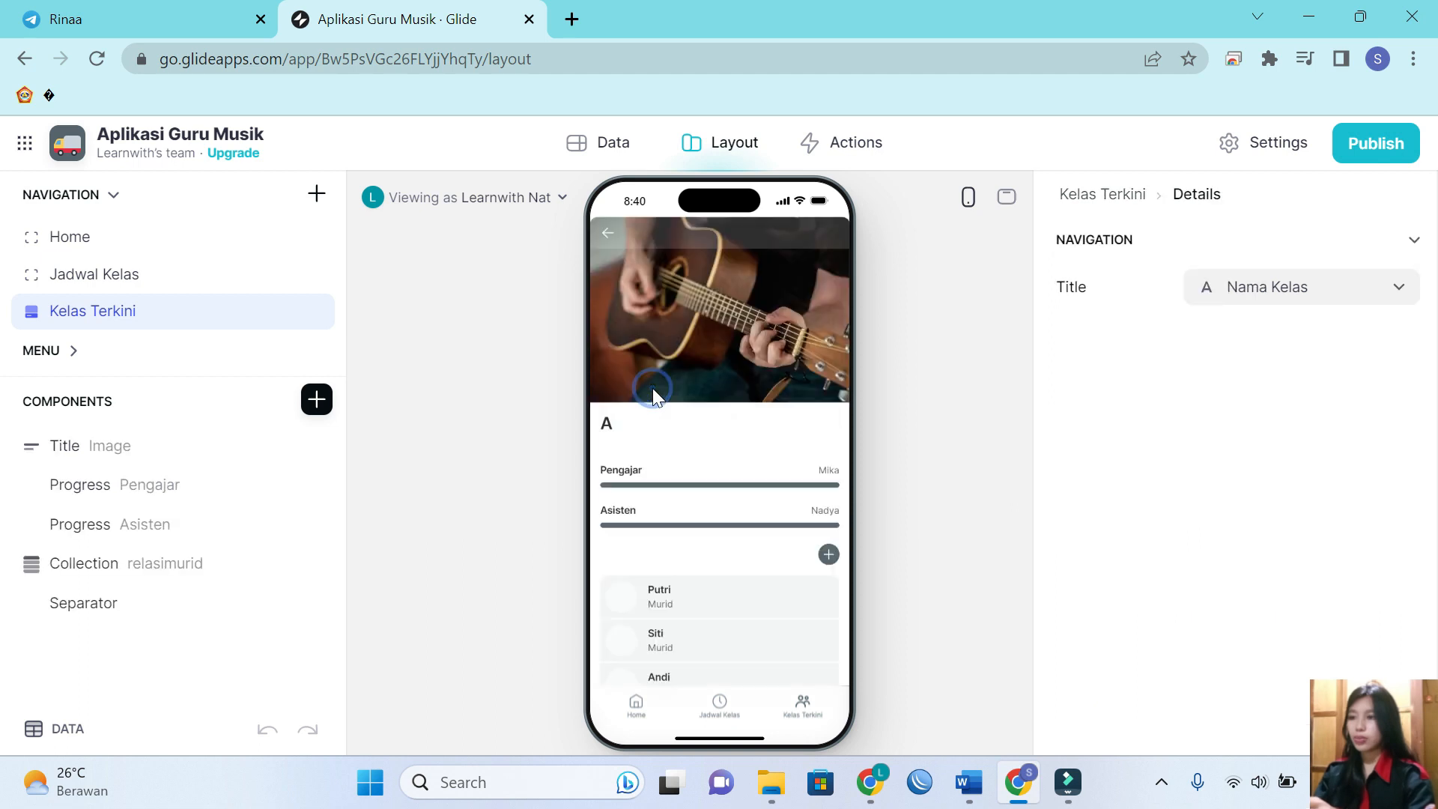
pyautogui.scroll(-2, 653, 395)
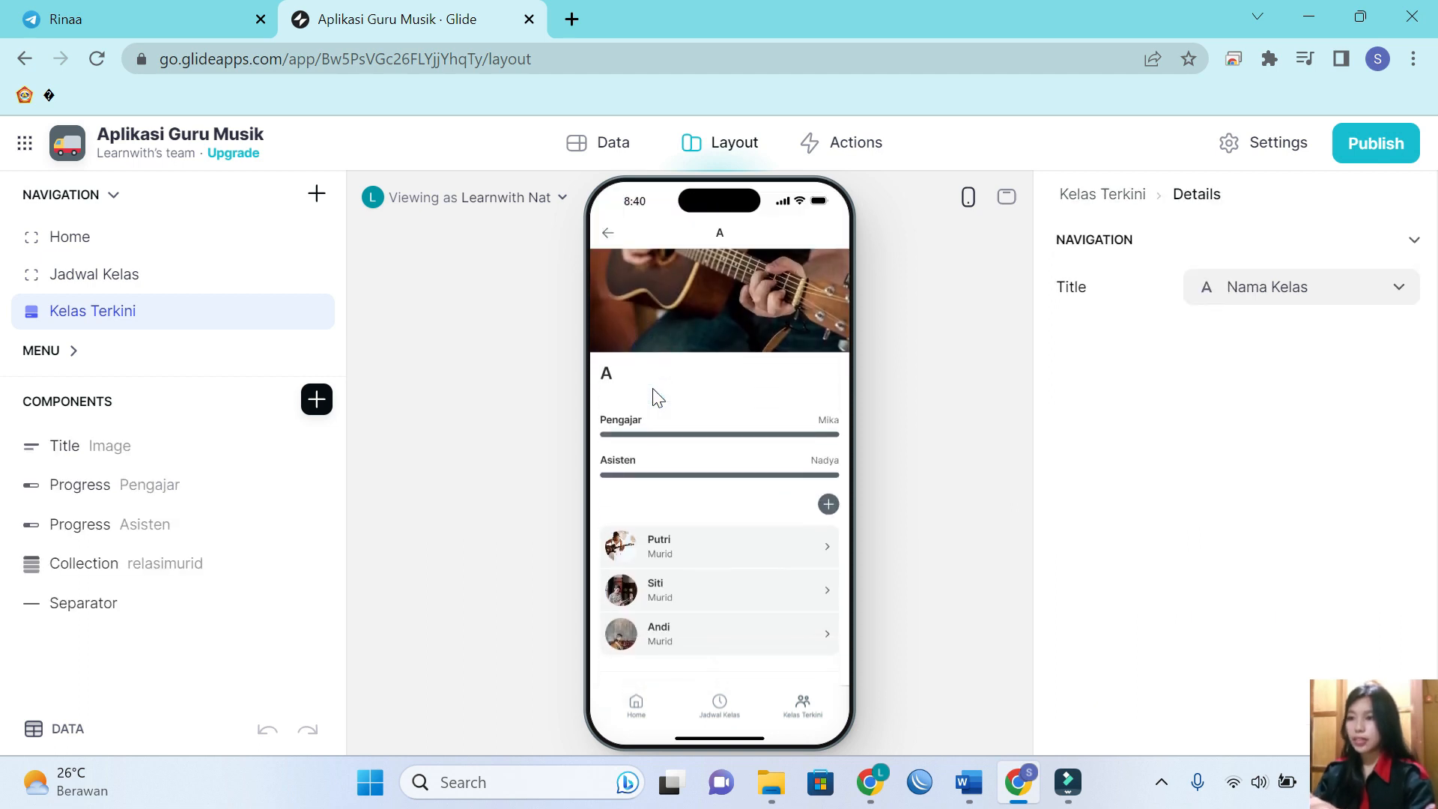
pyautogui.click(608, 233)
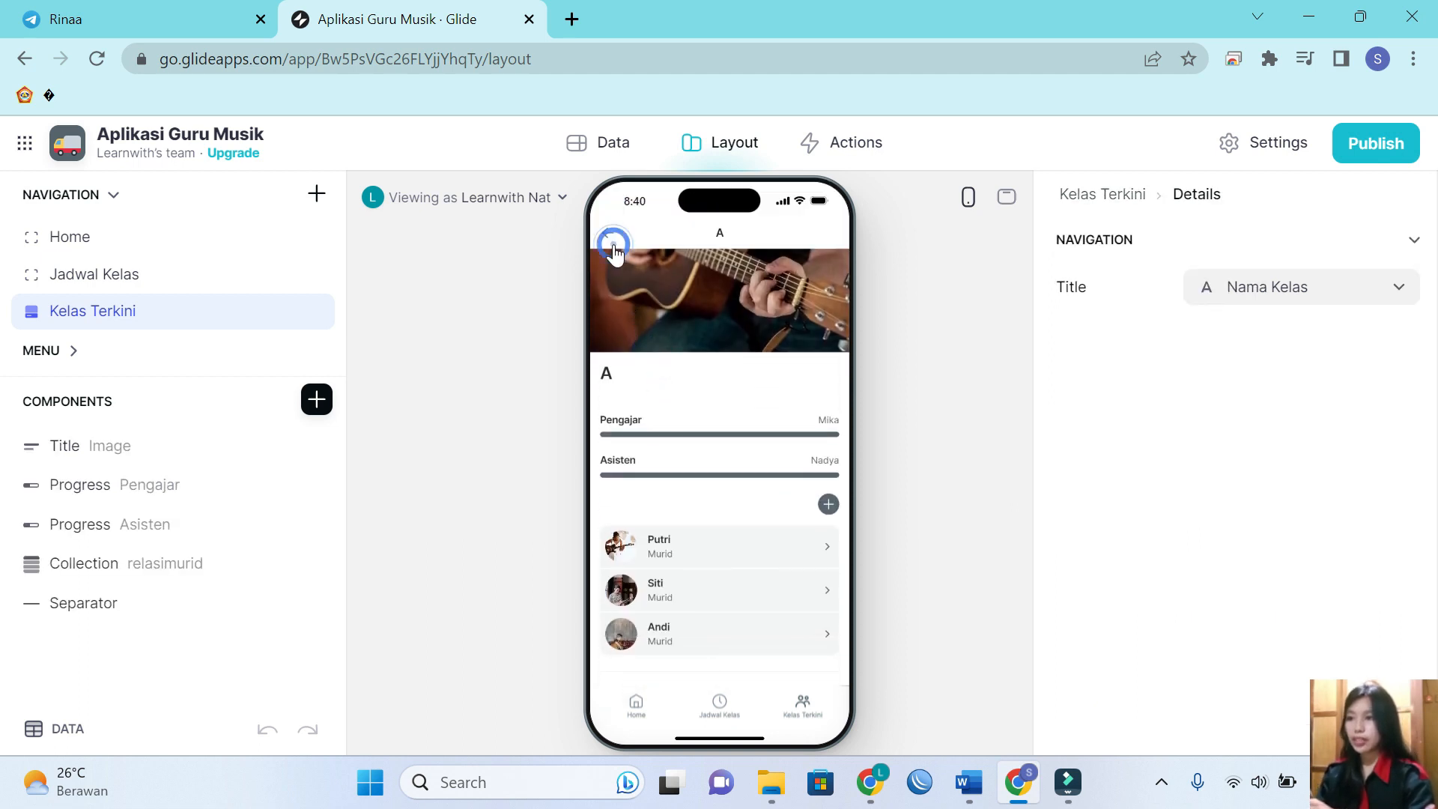
pyautogui.click(641, 346)
pyautogui.scroll(-2, 721, 504)
pyautogui.scroll(2, 724, 506)
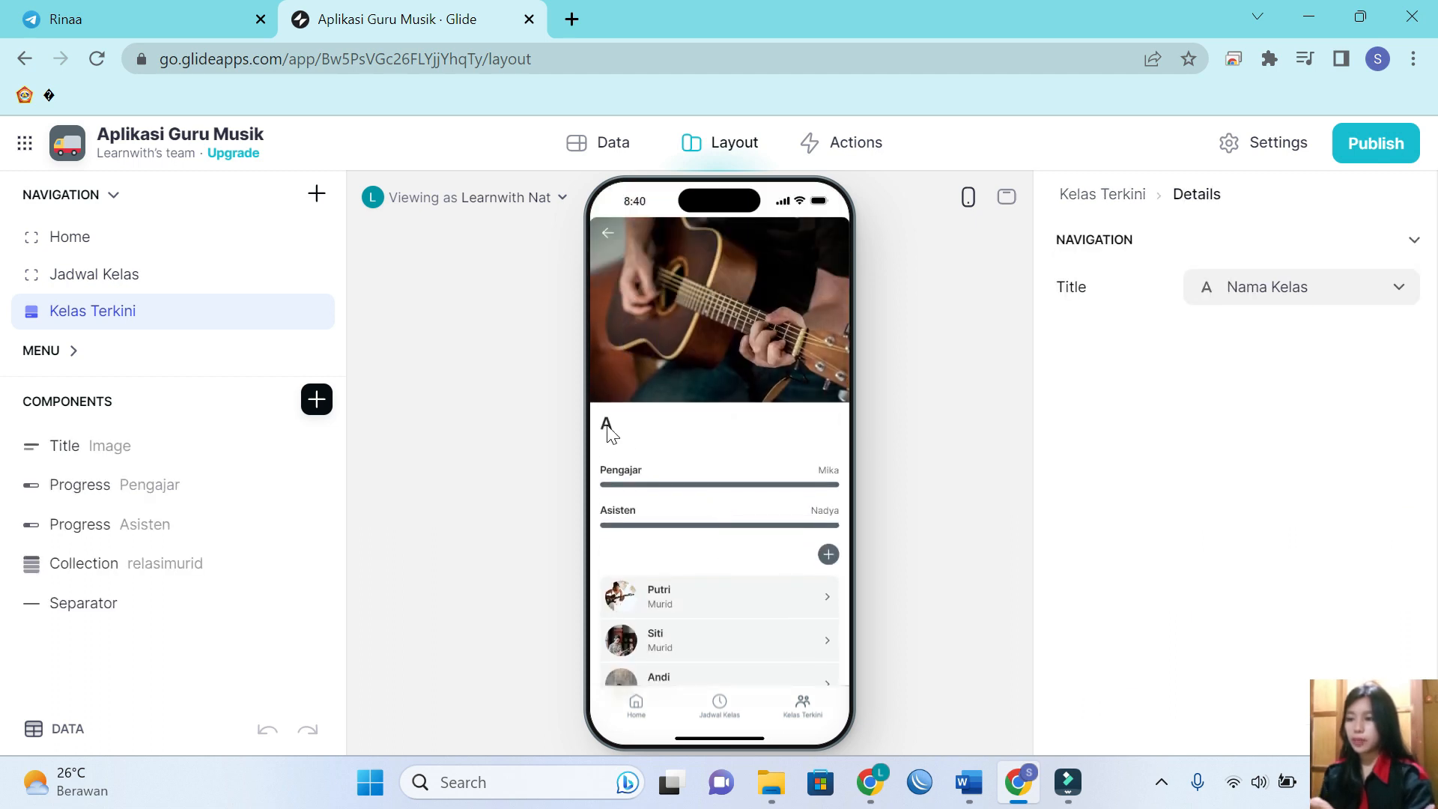
pyautogui.scroll(-1, 613, 457)
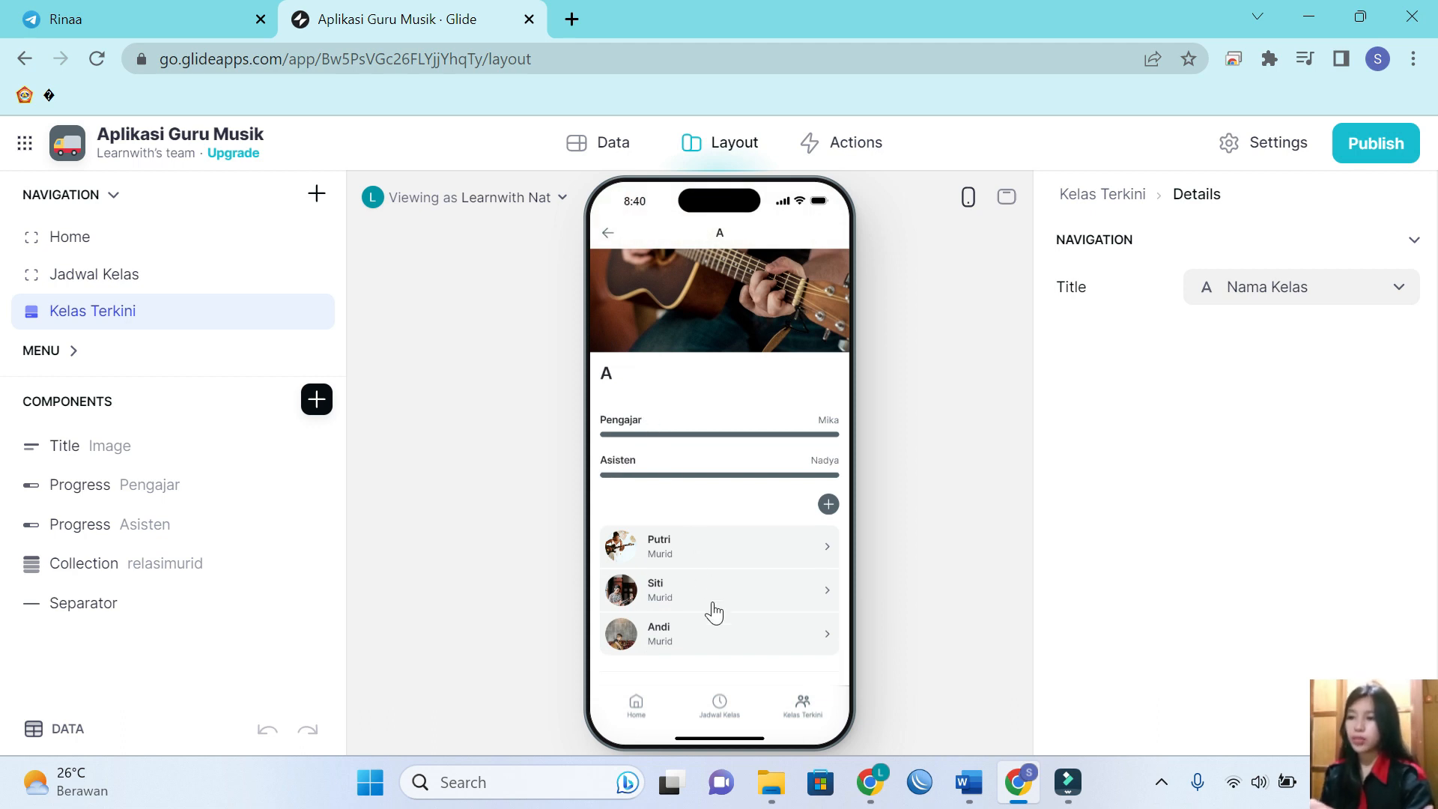
pyautogui.click(607, 232)
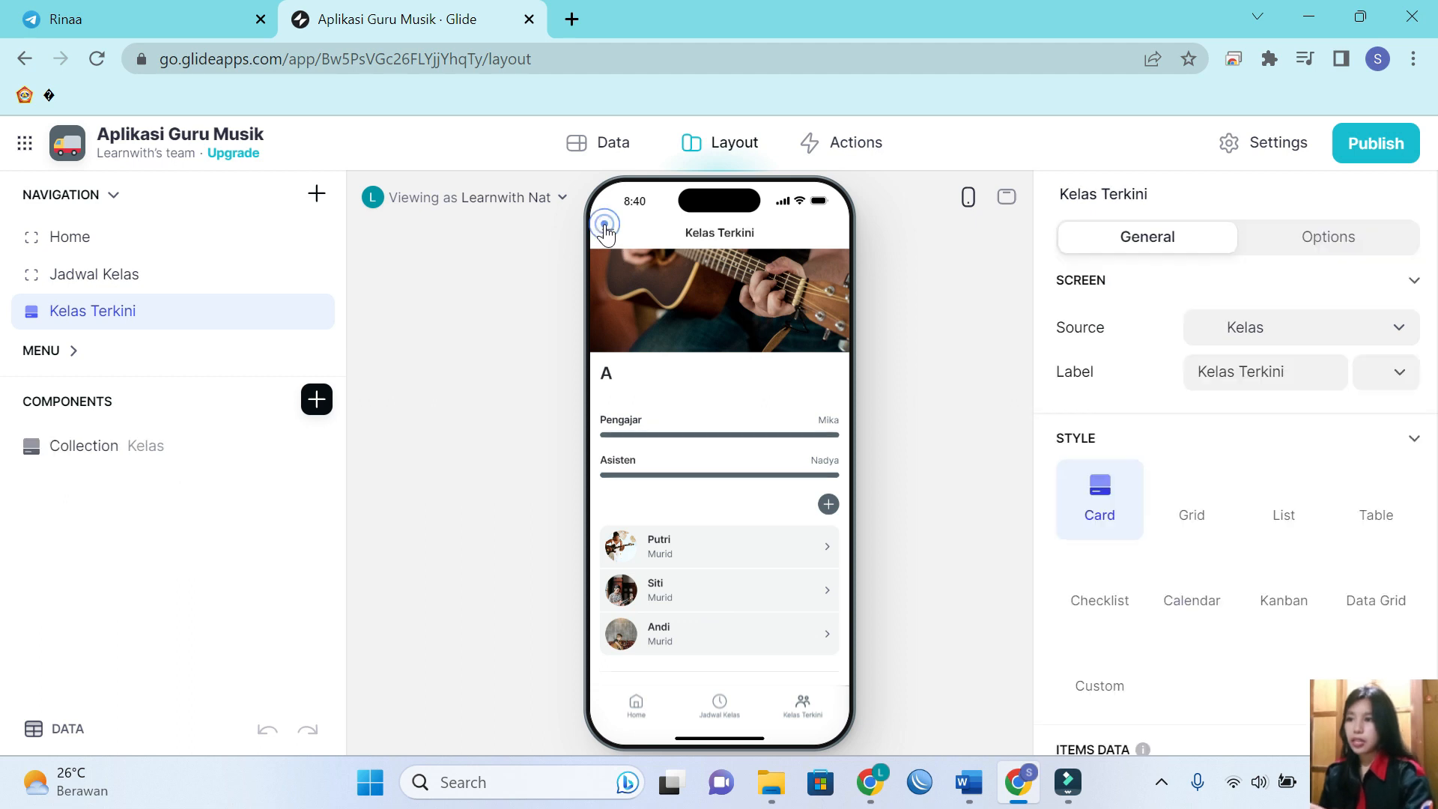
pyautogui.click(611, 150)
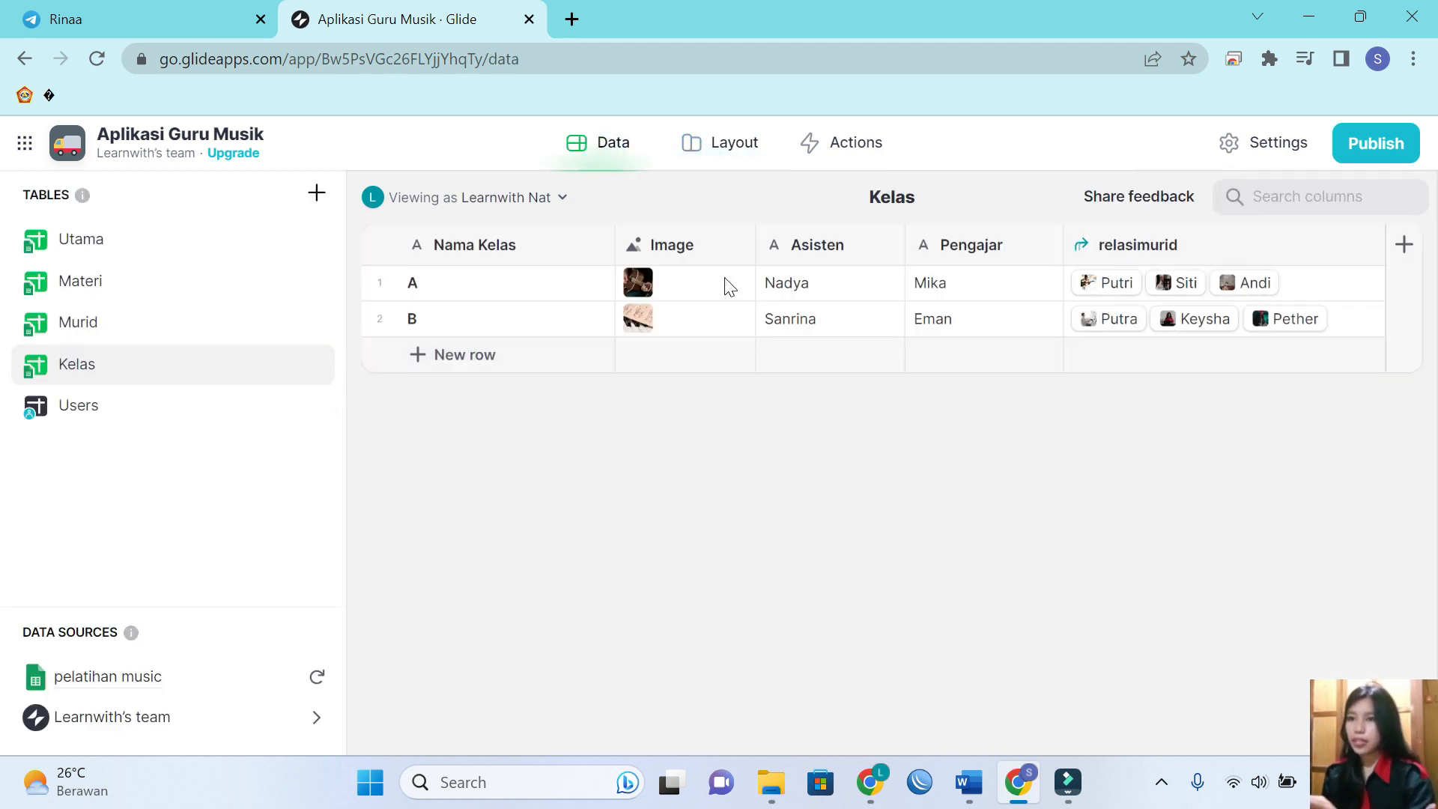
# Check the Materi and Murid data tables
pyautogui.click(77, 288)
pyautogui.hscroll(10, 1034, 319)
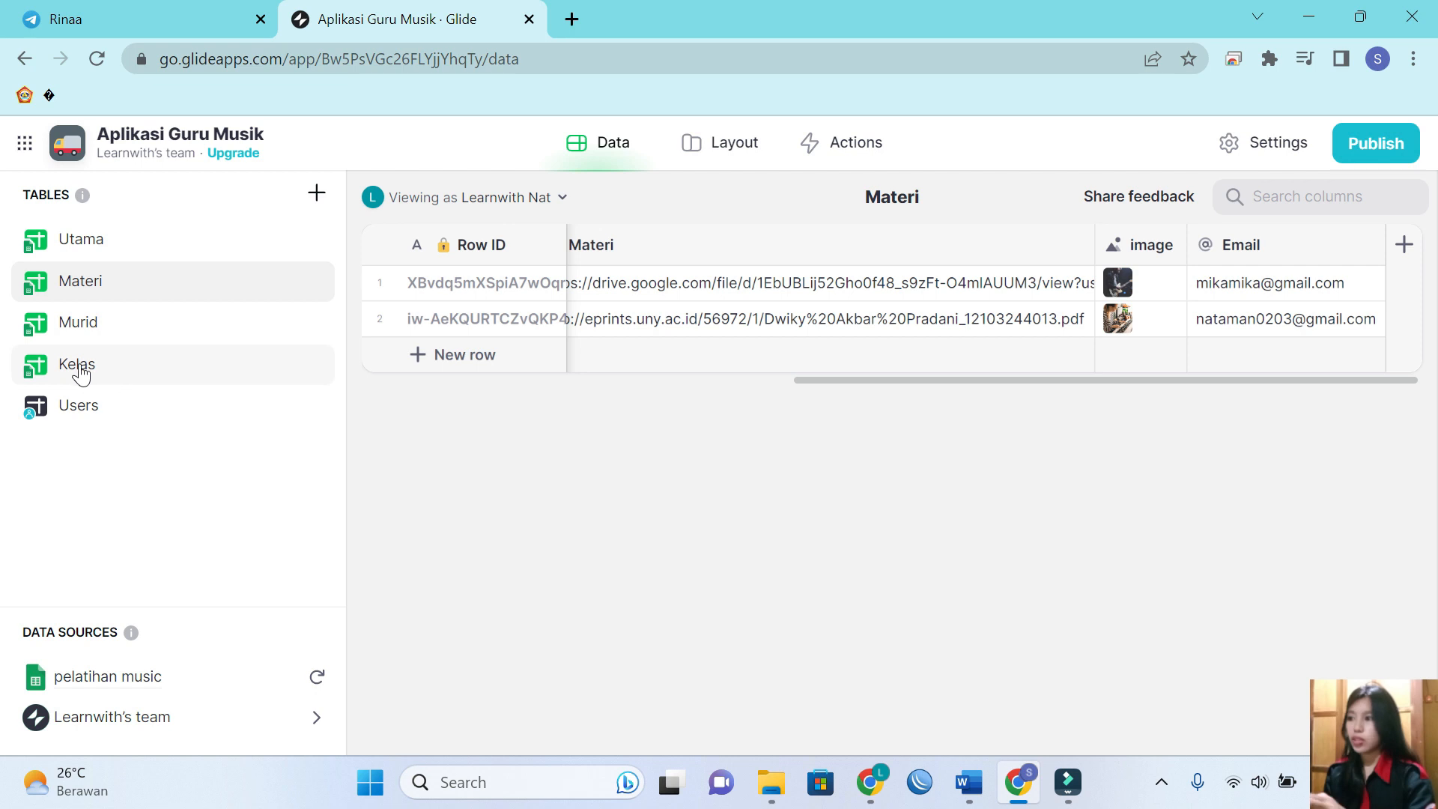
pyautogui.click(87, 327)
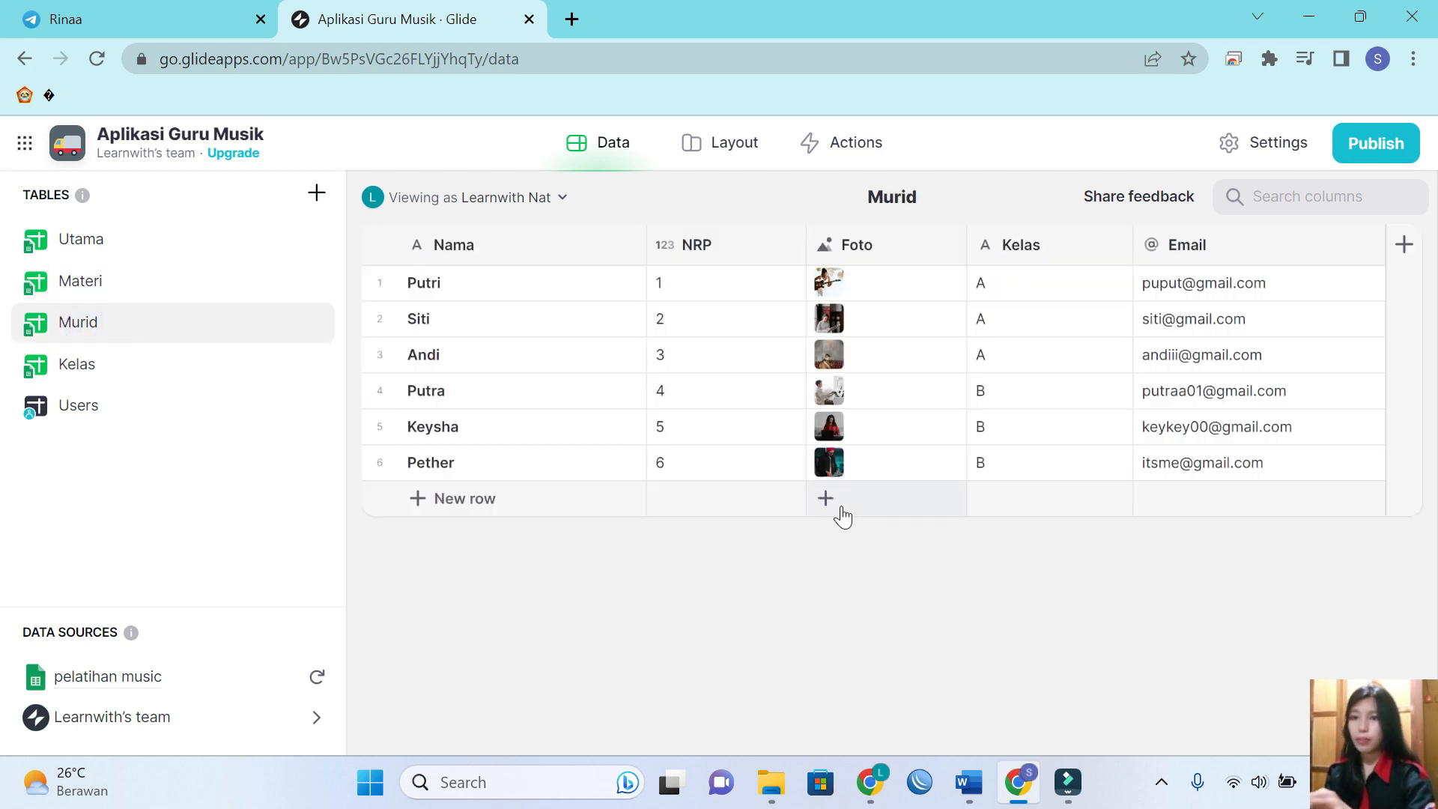
# Bring up the Jadwal Kelas screen's Options with its Email filter and sorting
pyautogui.click(726, 142)
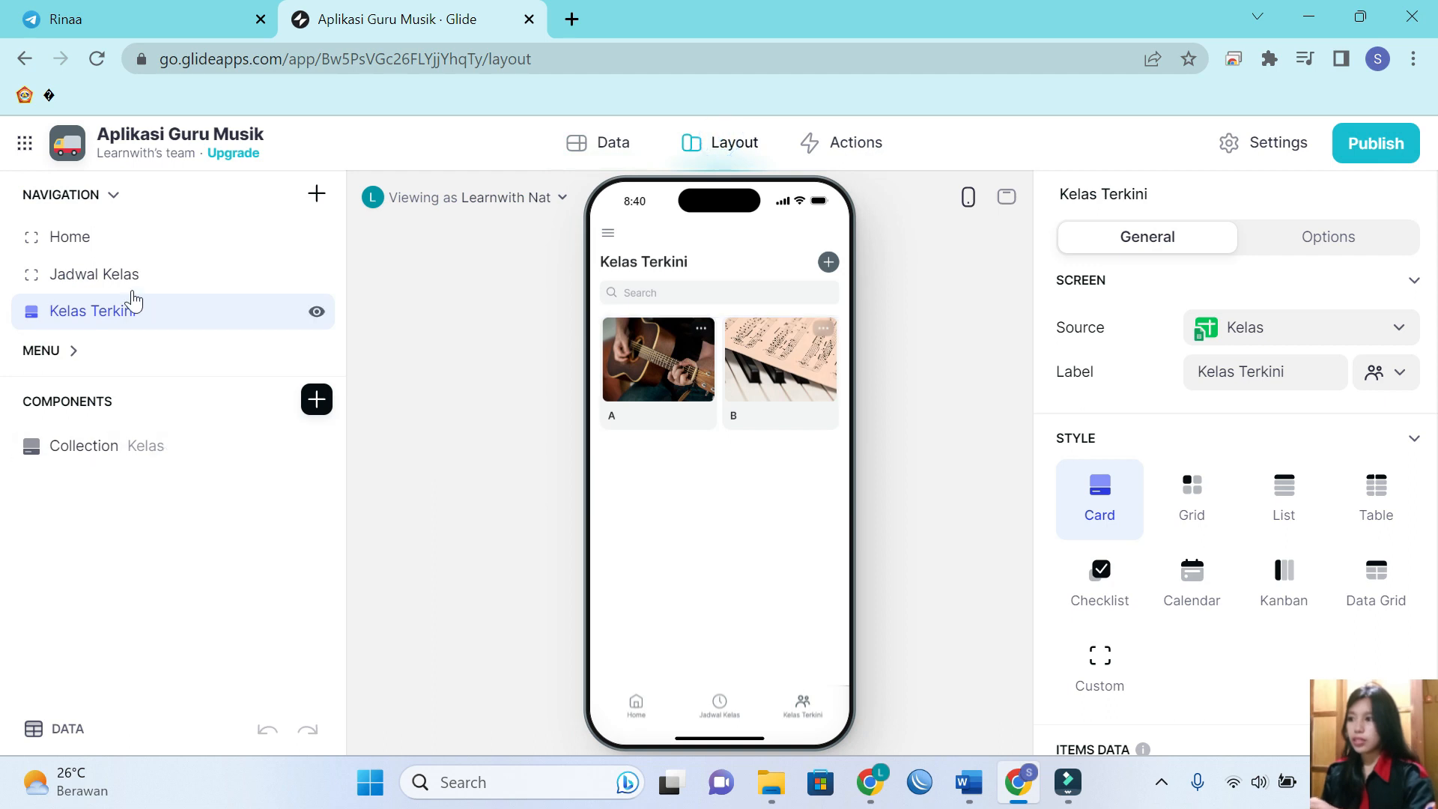
pyautogui.click(99, 276)
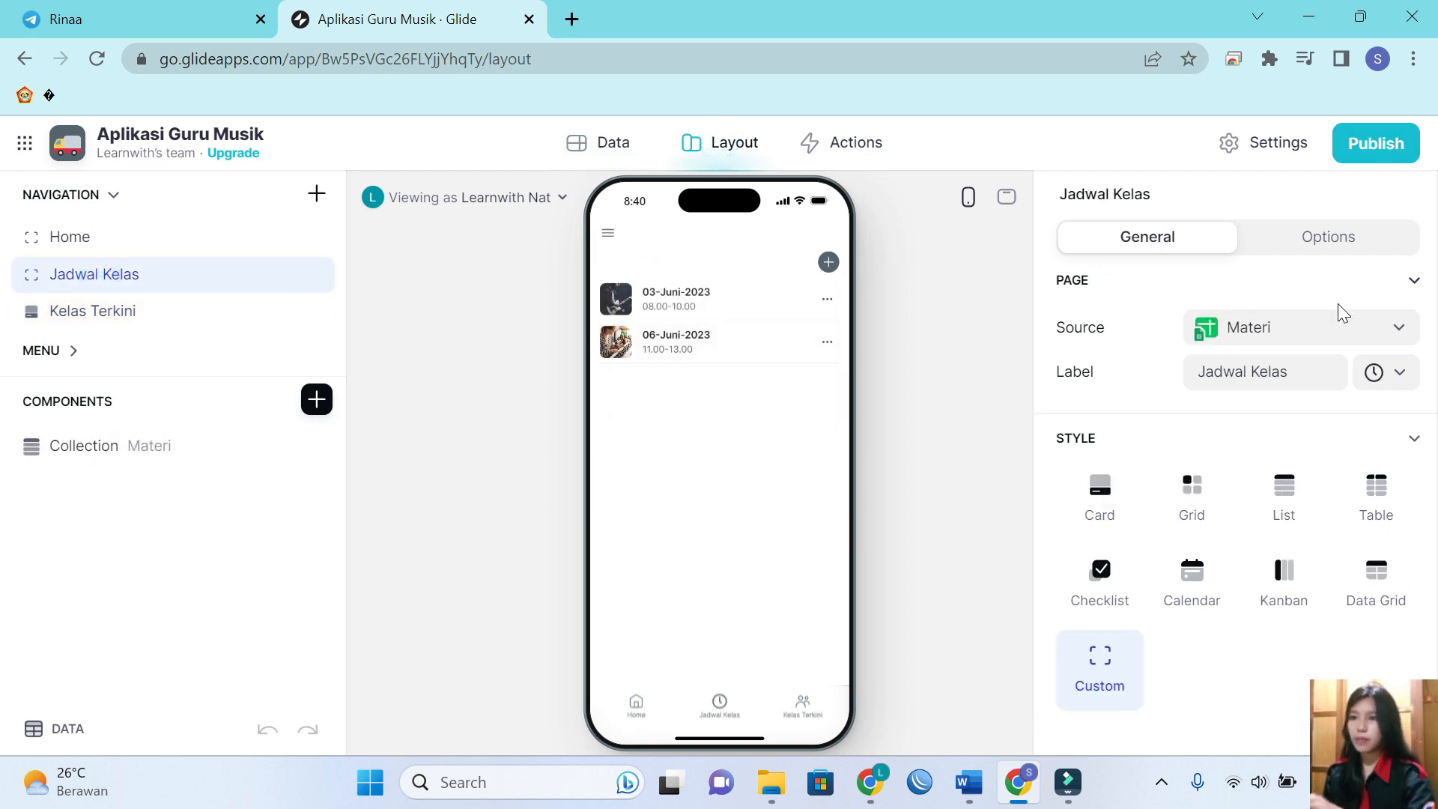
pyautogui.click(1291, 245)
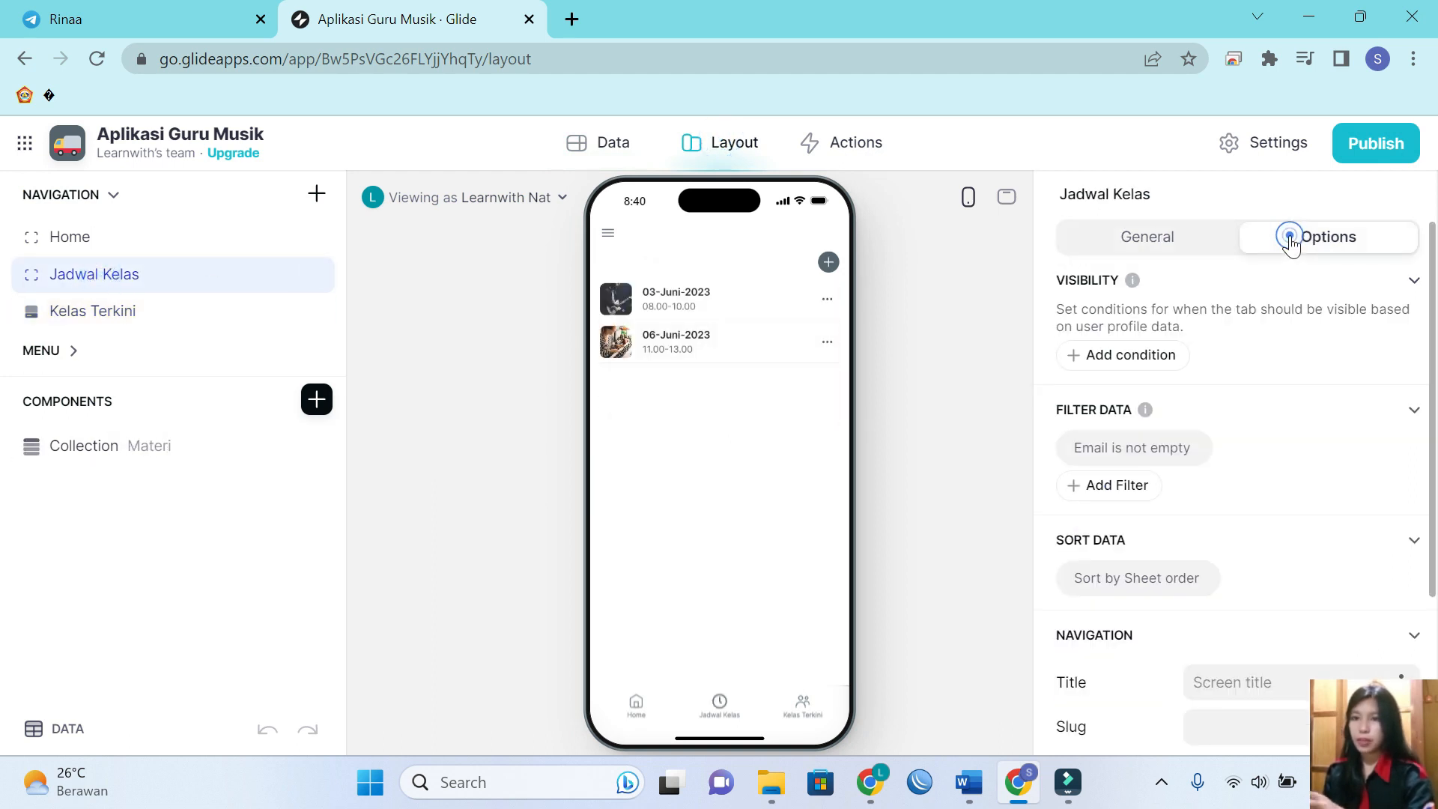
# Change the Jadwal Kelas filter to 'Email is signed-in user', then return to Home
pyautogui.click(1106, 456)
pyautogui.click(1095, 521)
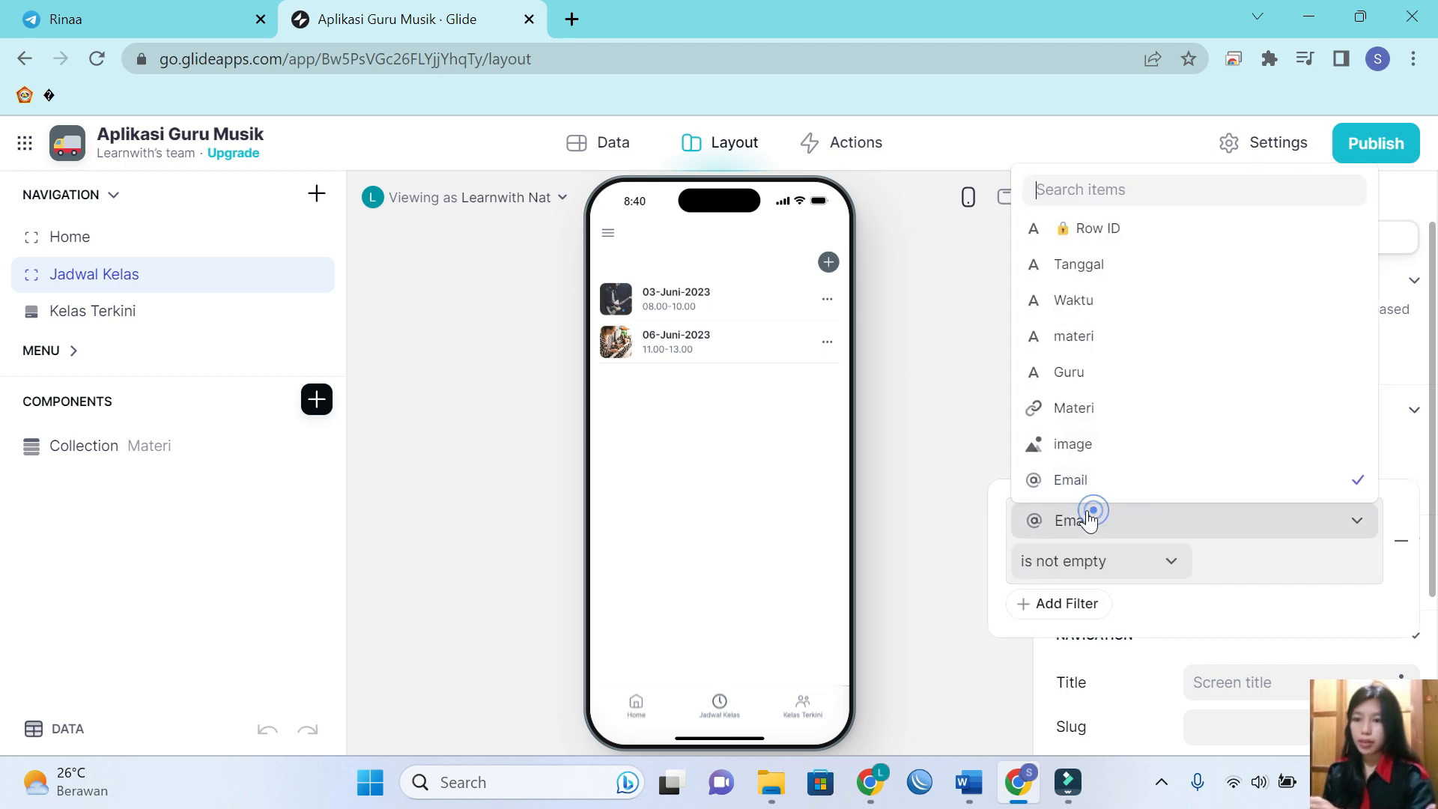
pyautogui.click(1052, 477)
pyautogui.click(1077, 558)
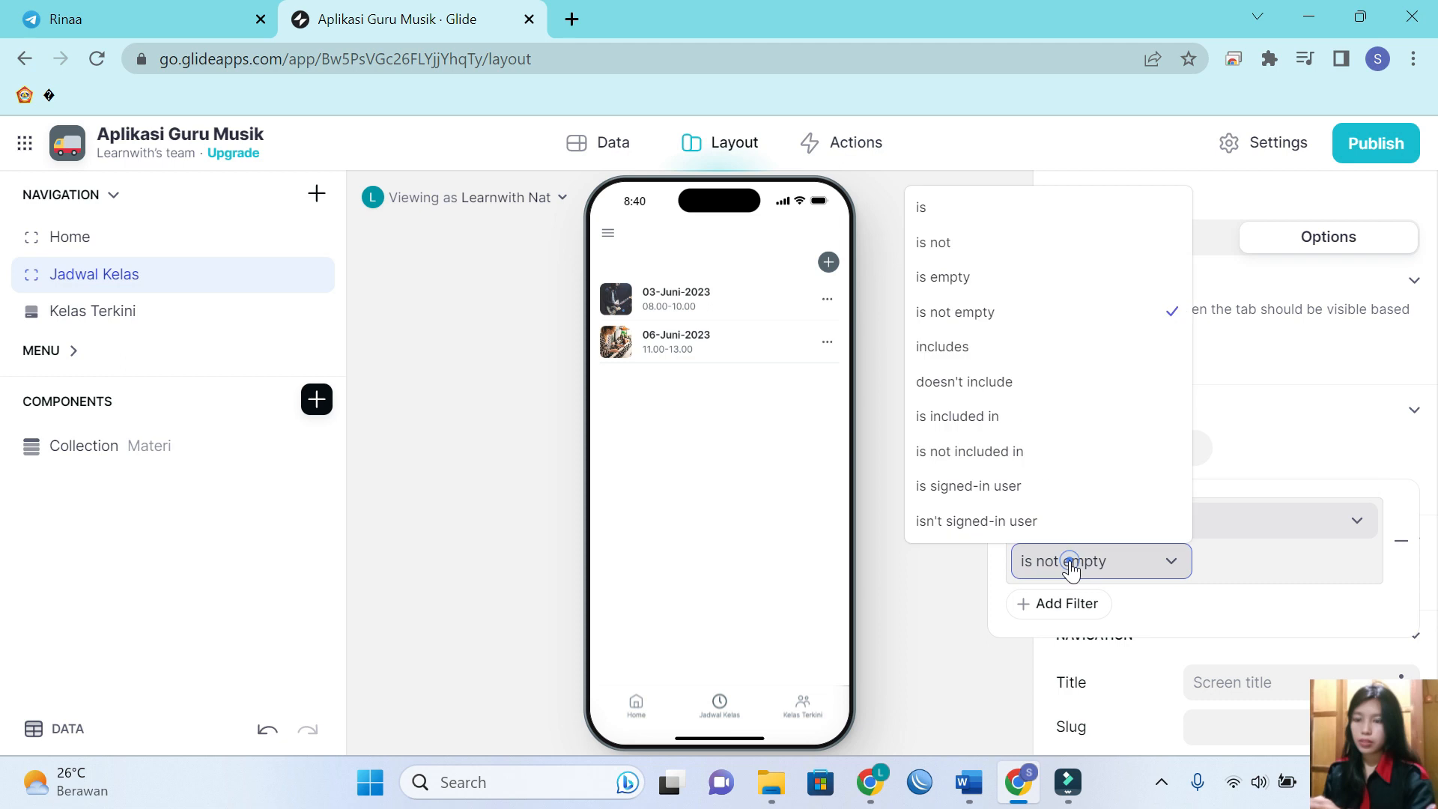
pyautogui.click(983, 488)
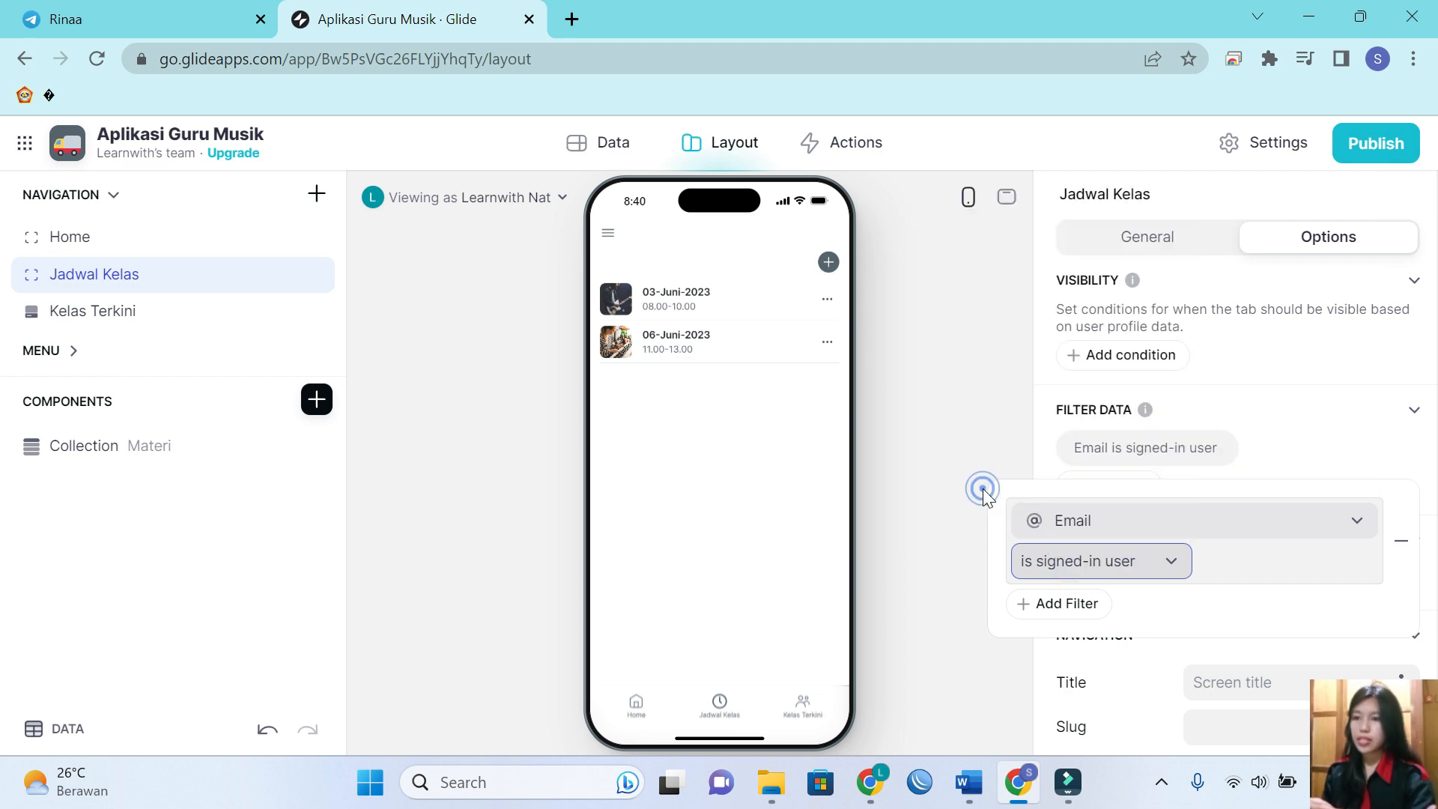
pyautogui.click(887, 524)
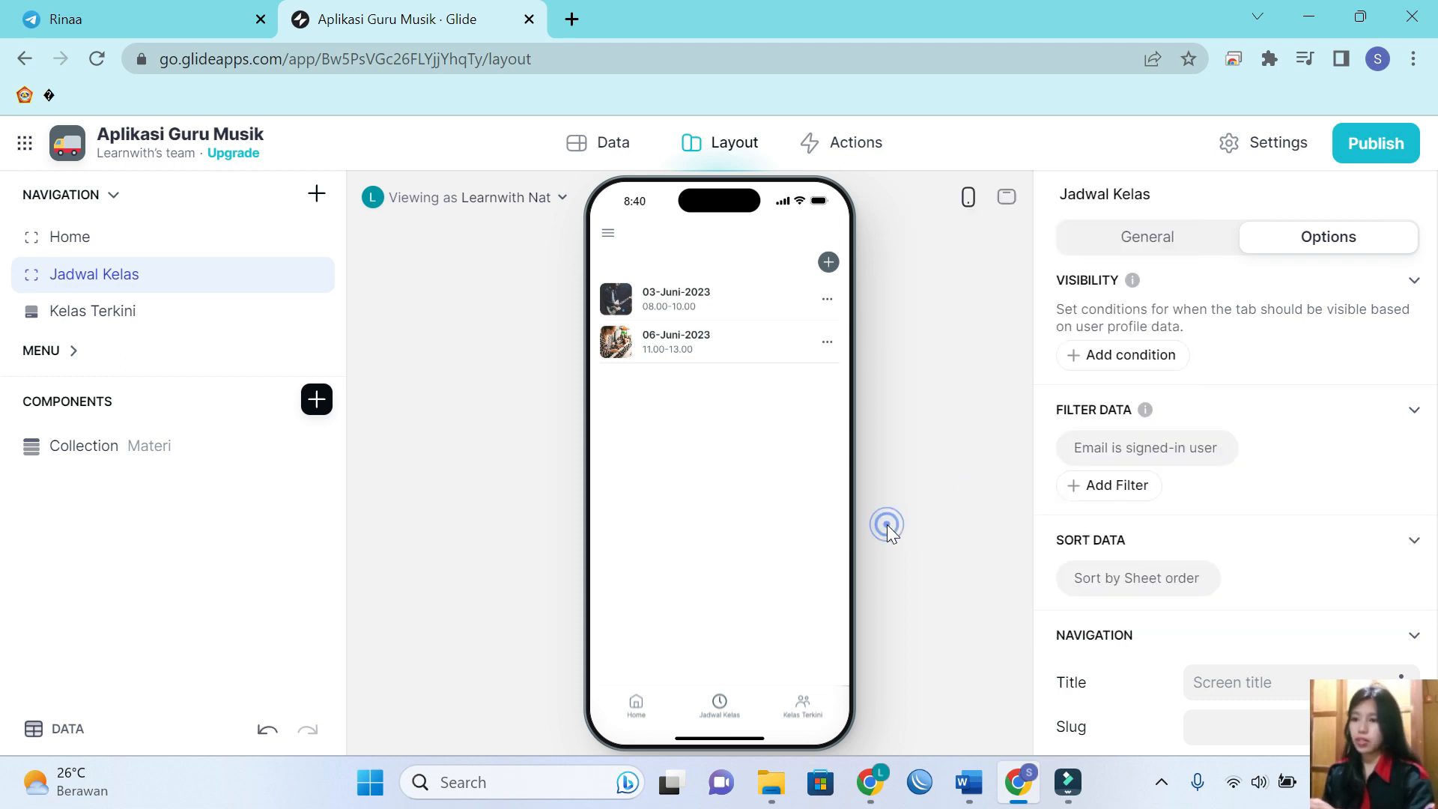
pyautogui.click(807, 710)
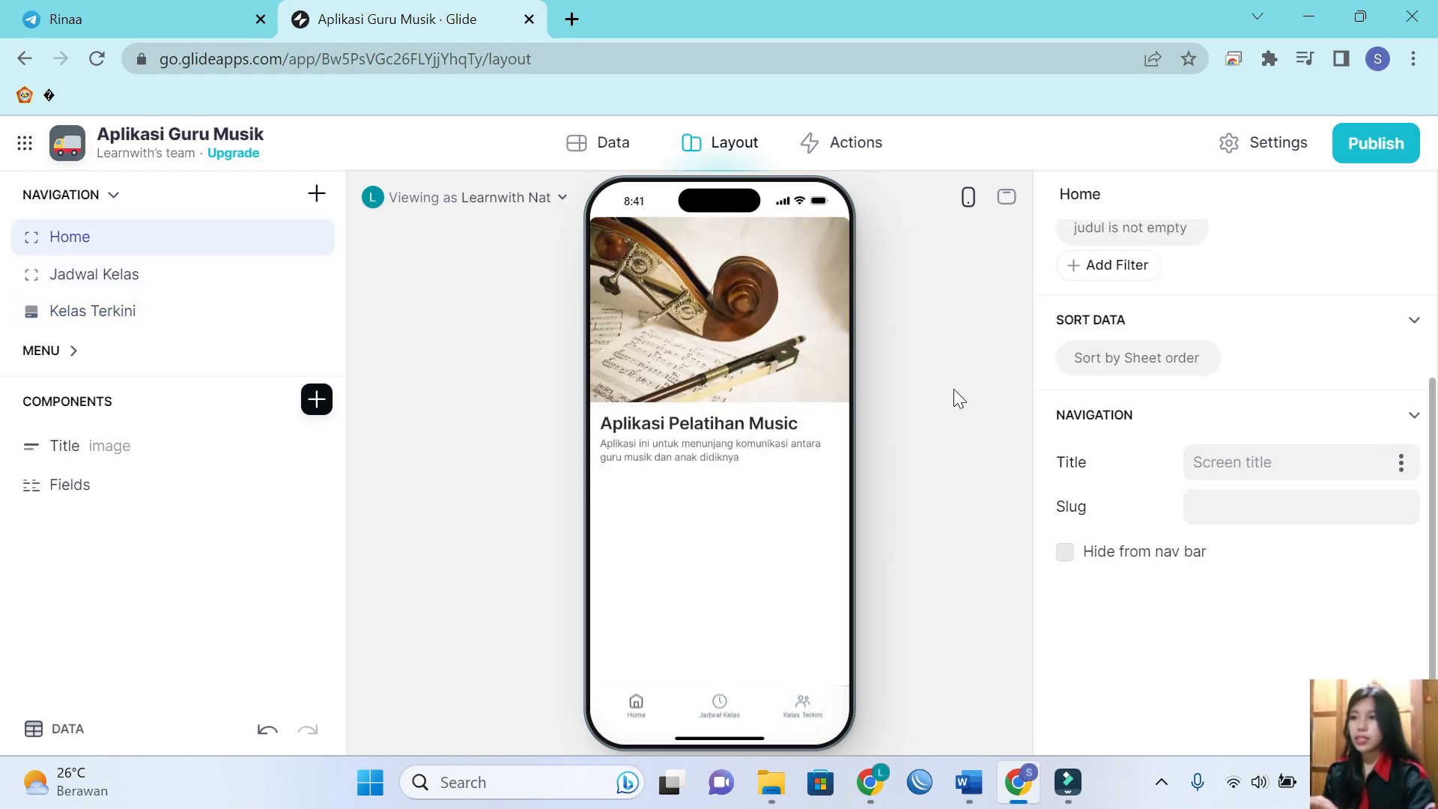
# Publish the app at aplikasi-guru-musik-hdo8.glide.page and copy its app link
pyautogui.click(1368, 146)
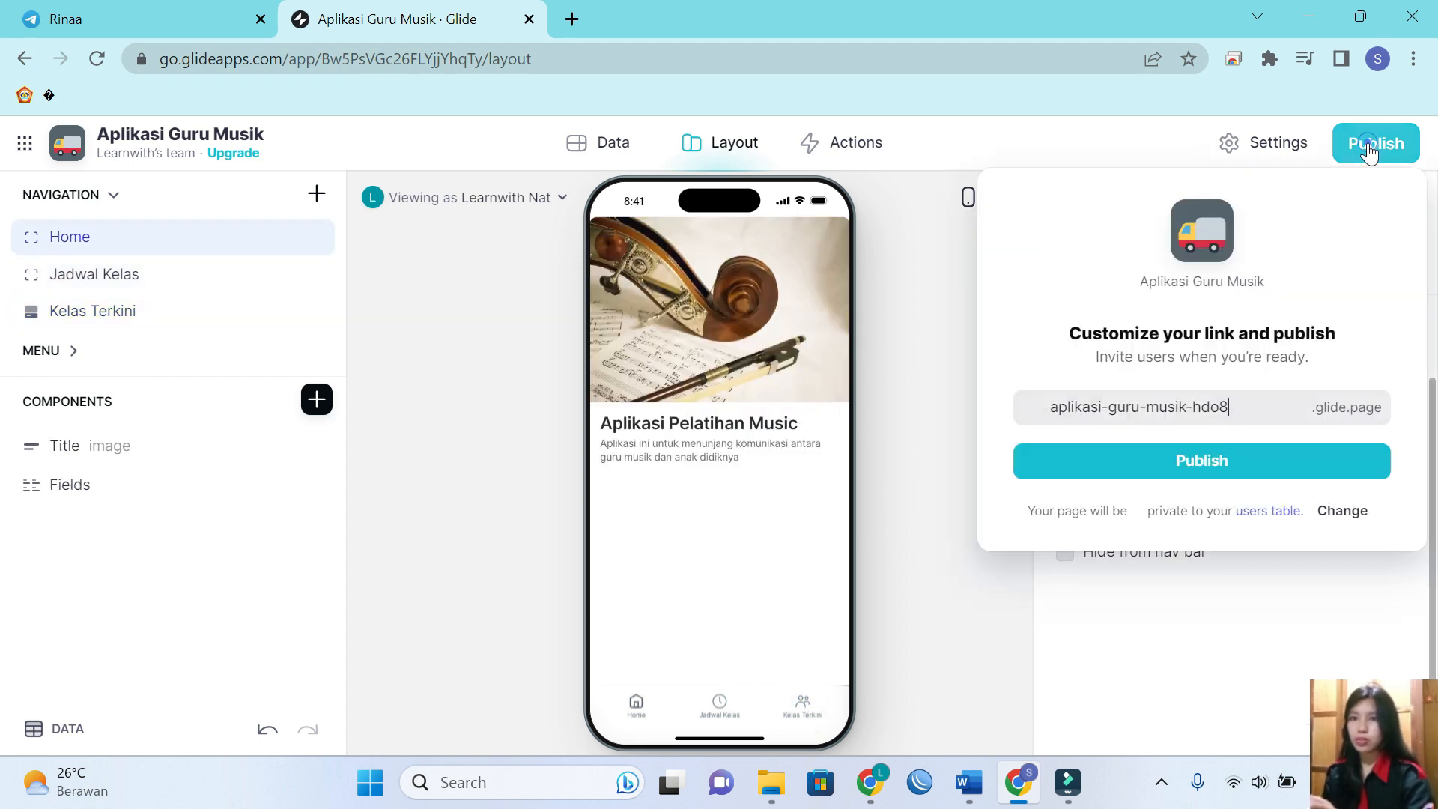
pyautogui.click(1158, 466)
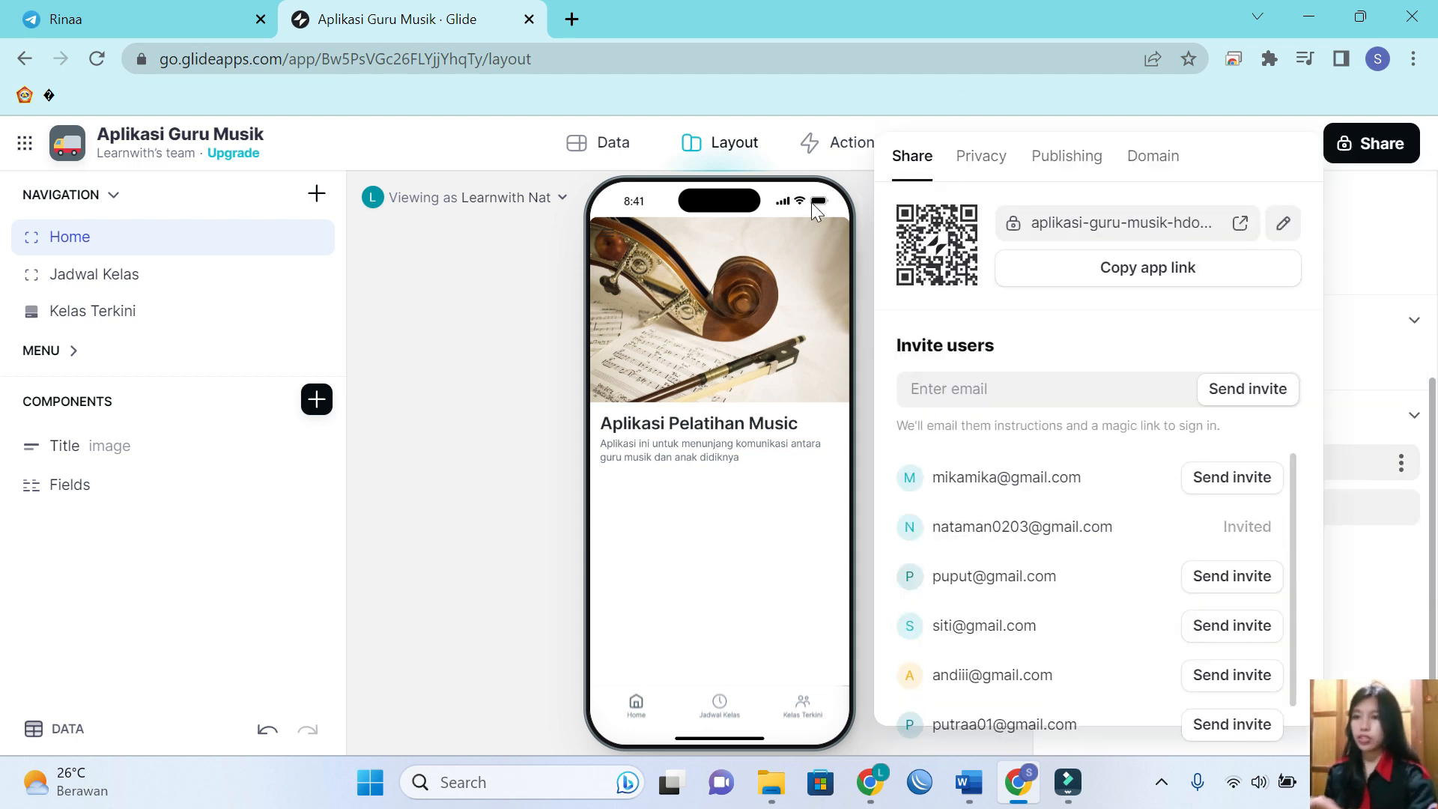
pyautogui.click(1129, 264)
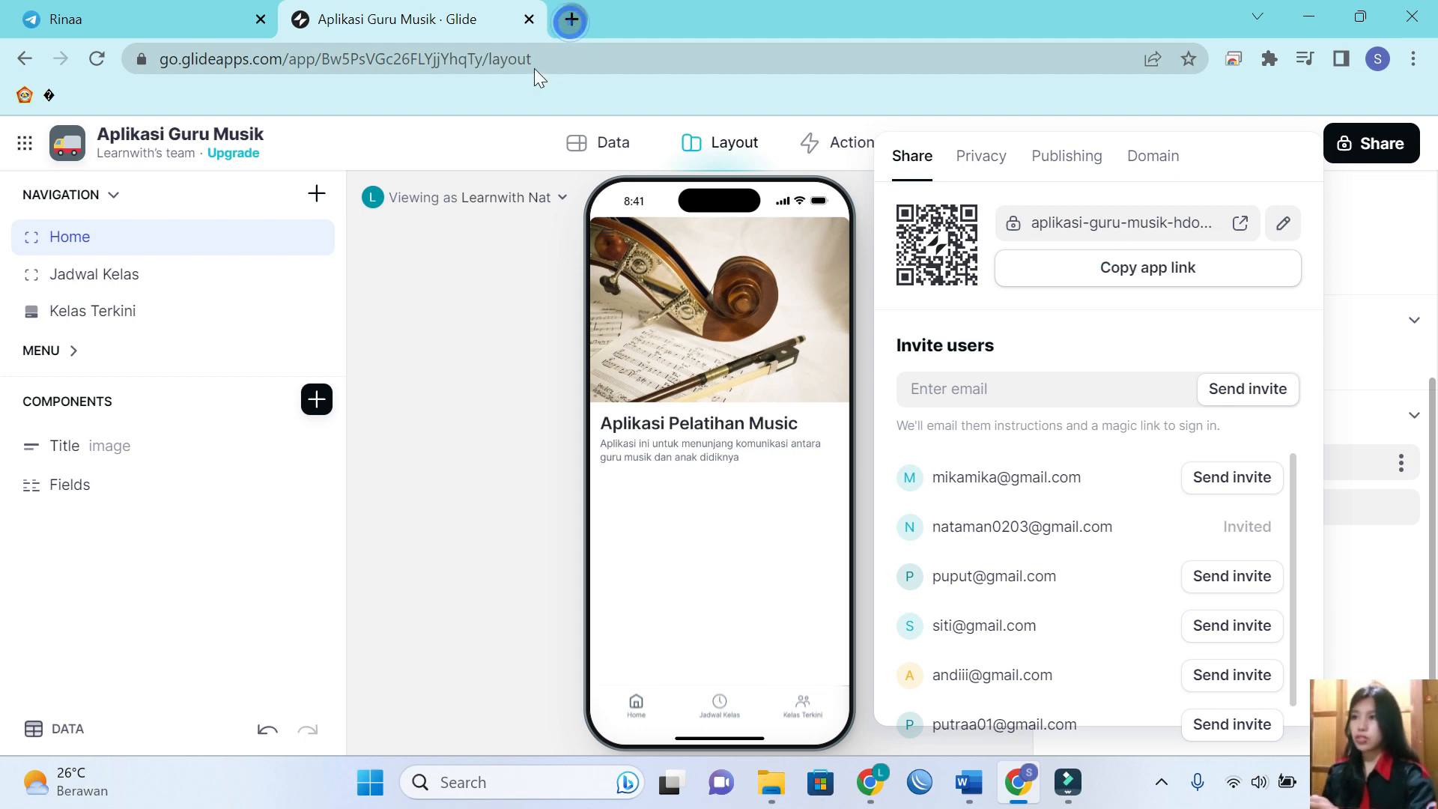
pyautogui.click(572, 18)
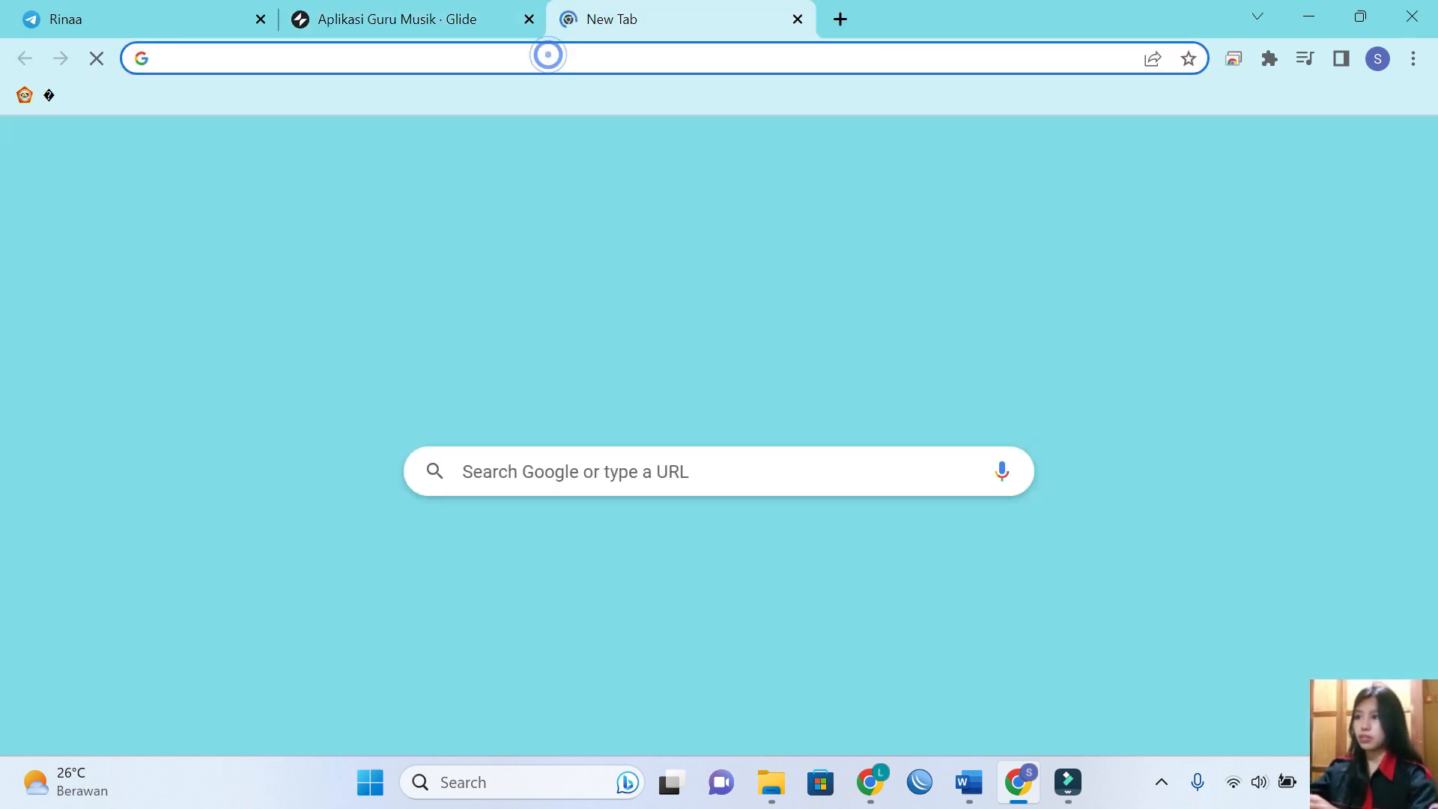
# Load the copied aplikasi-guru-musik-hdo8.glide.page address in the new tab
pyautogui.hotkey('ctrl', 'v')
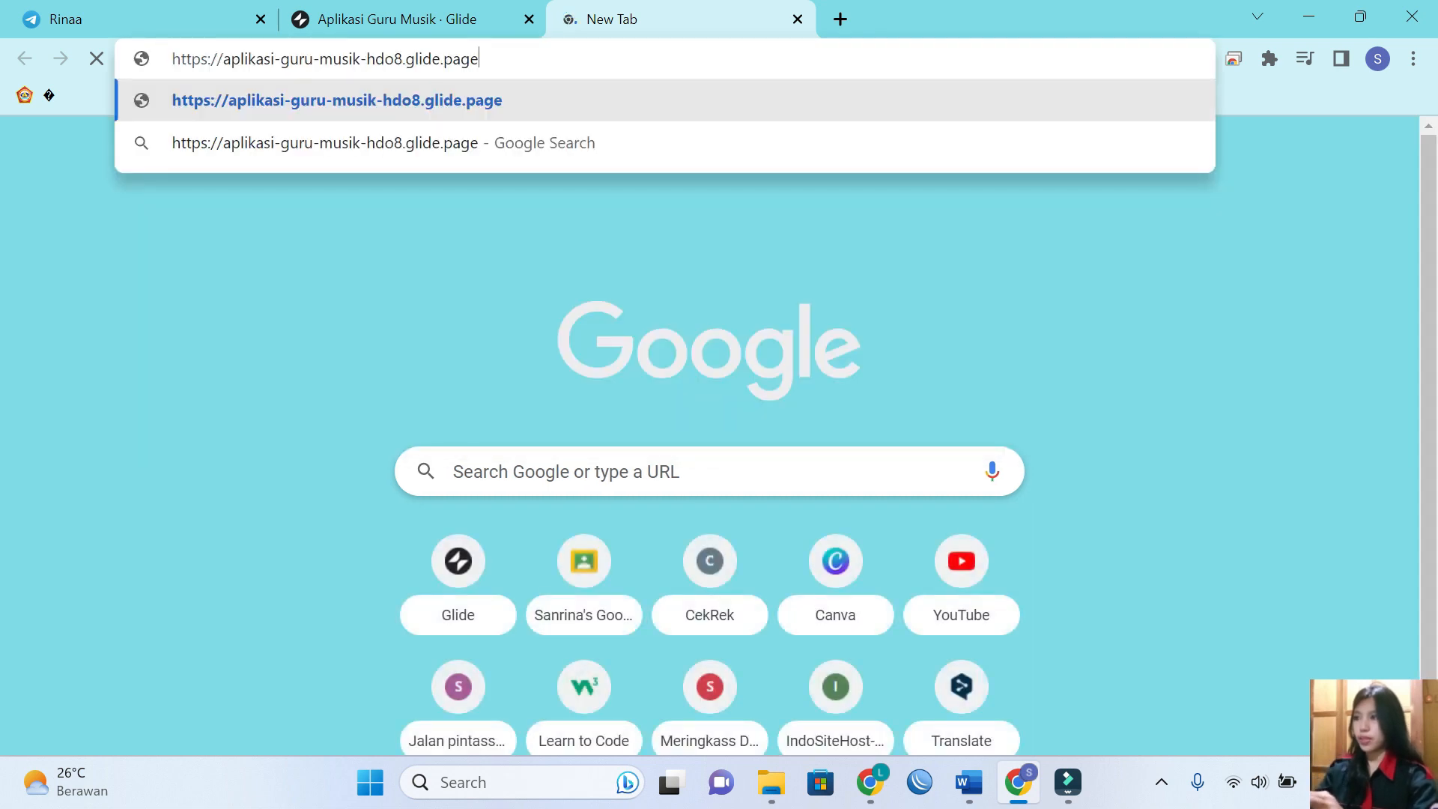
pyautogui.press('Return')
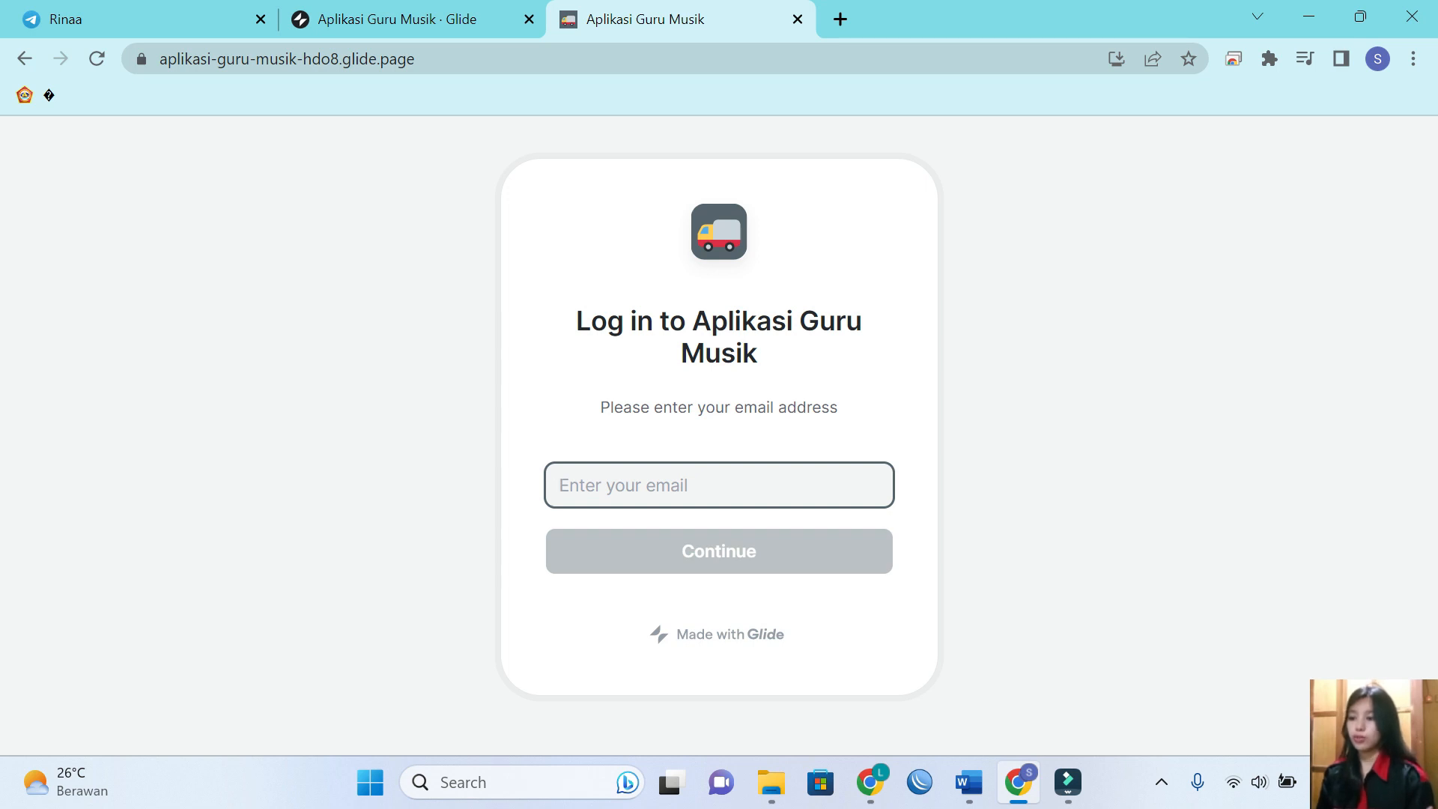
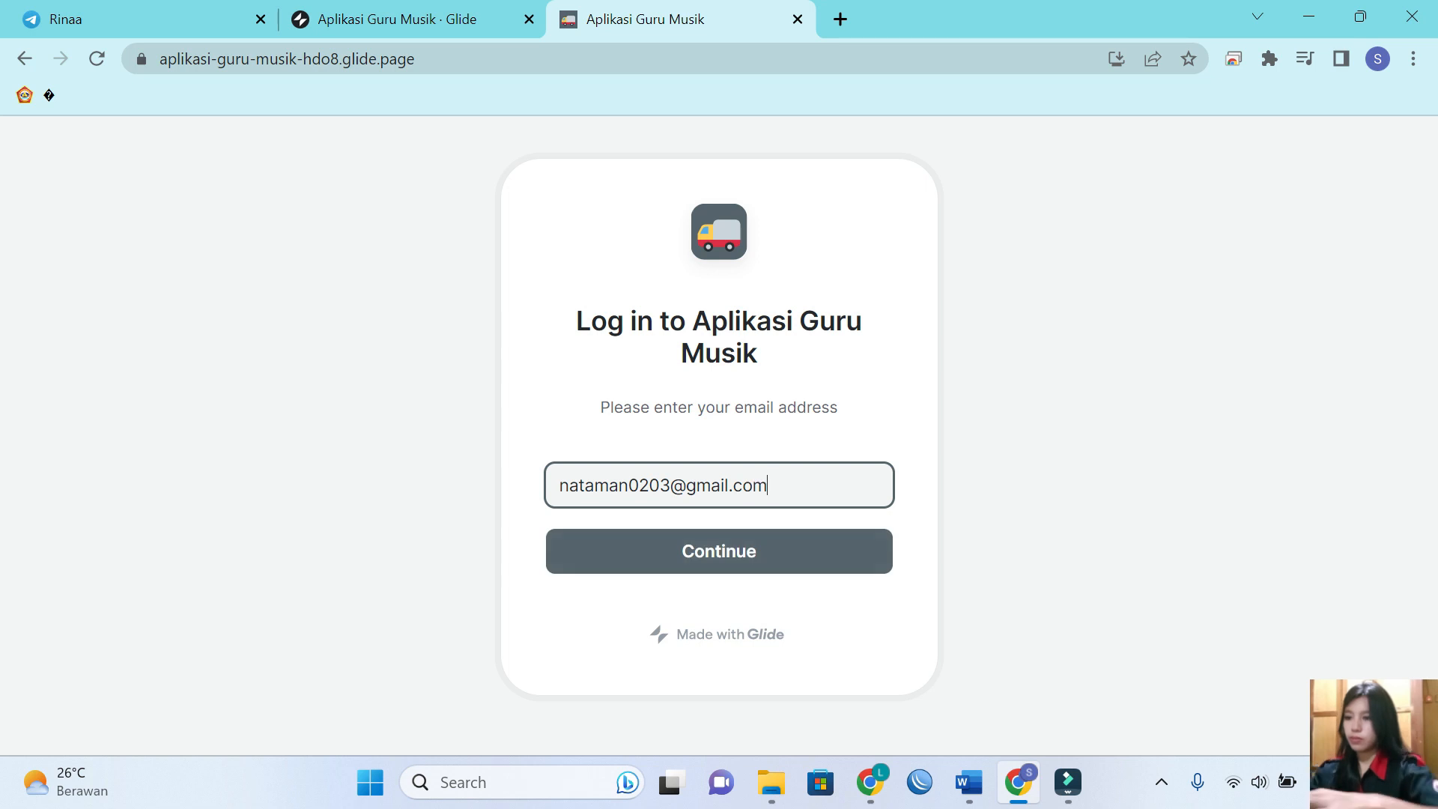
# Enter the user's e-mail address to request a sign-in pin, then bring up the Gmail window
pyautogui.click(699, 540)
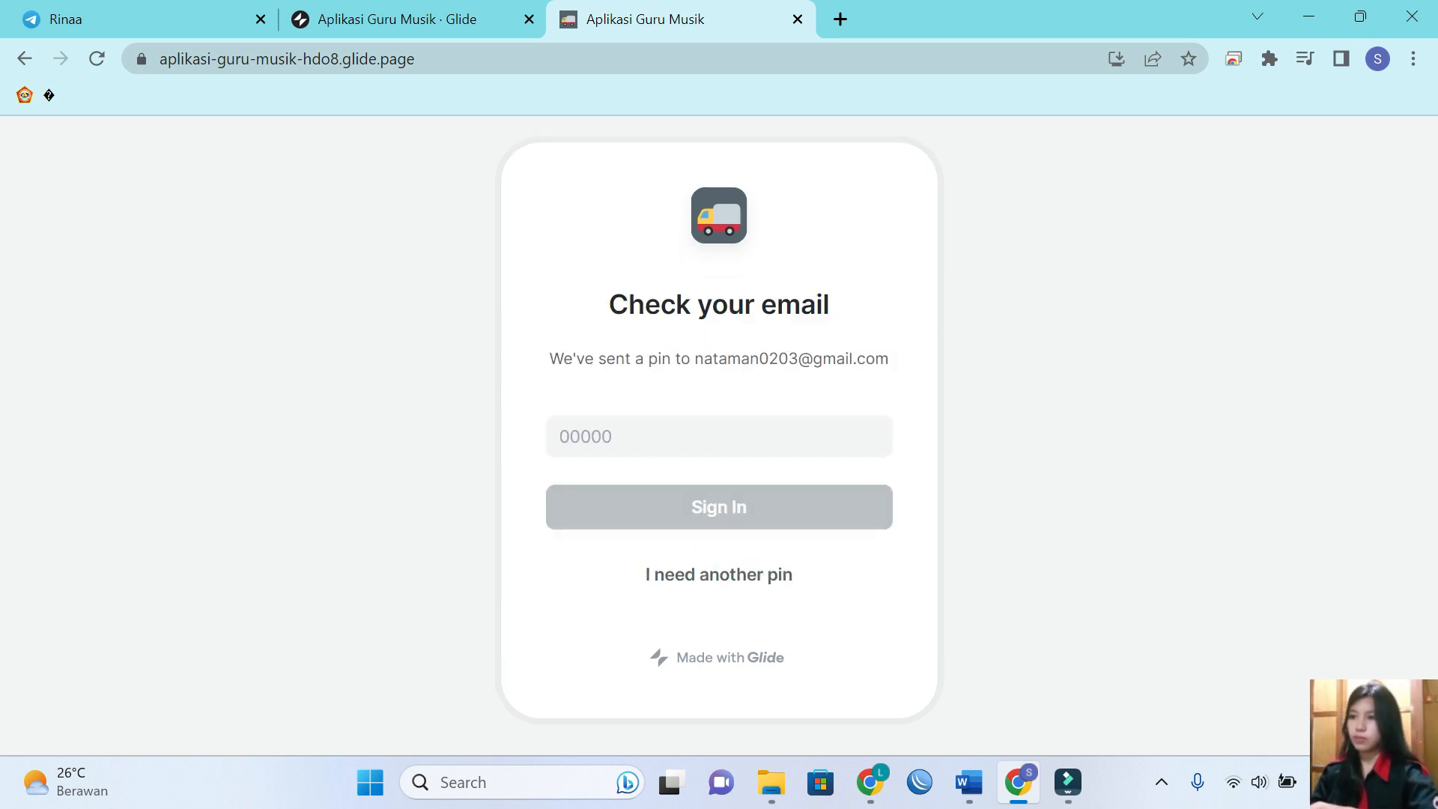
pyautogui.moveTo(881, 786)
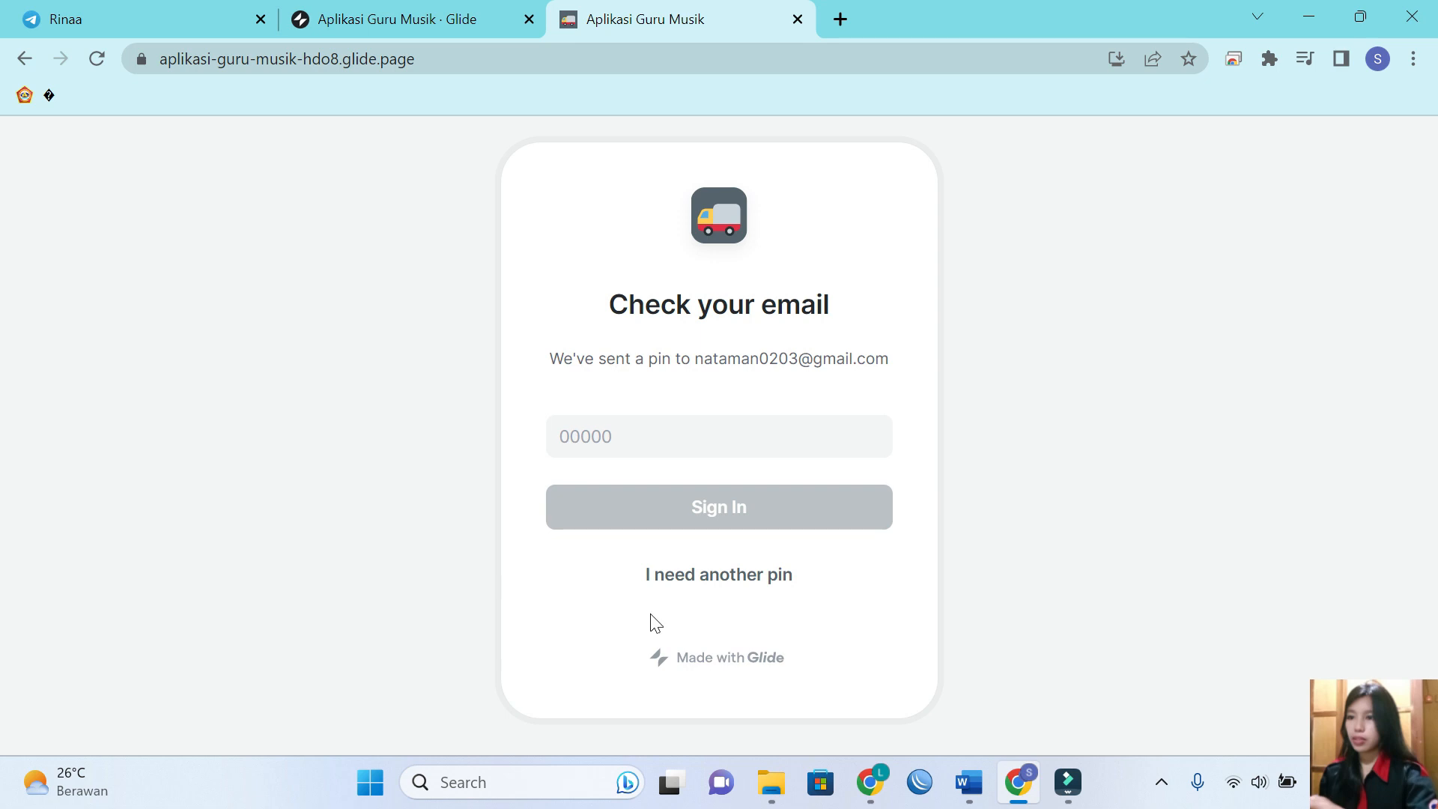
pyautogui.click(874, 785)
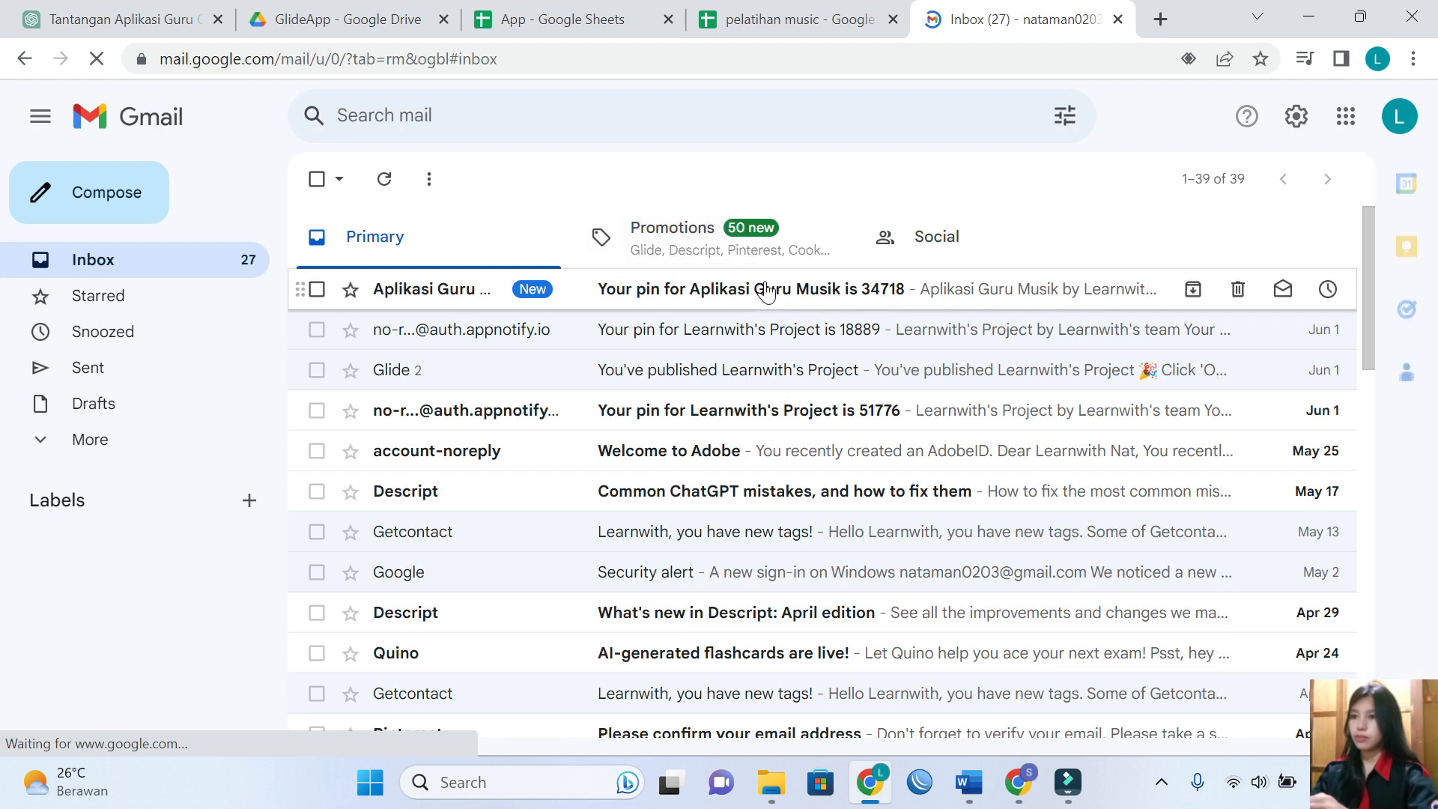
# Read the pin from the 'Your pin for Aplikasi Guru Musik' email and enter it in the app's PIN field
pyautogui.click(766, 290)
pyautogui.scroll(-3, 801, 574)
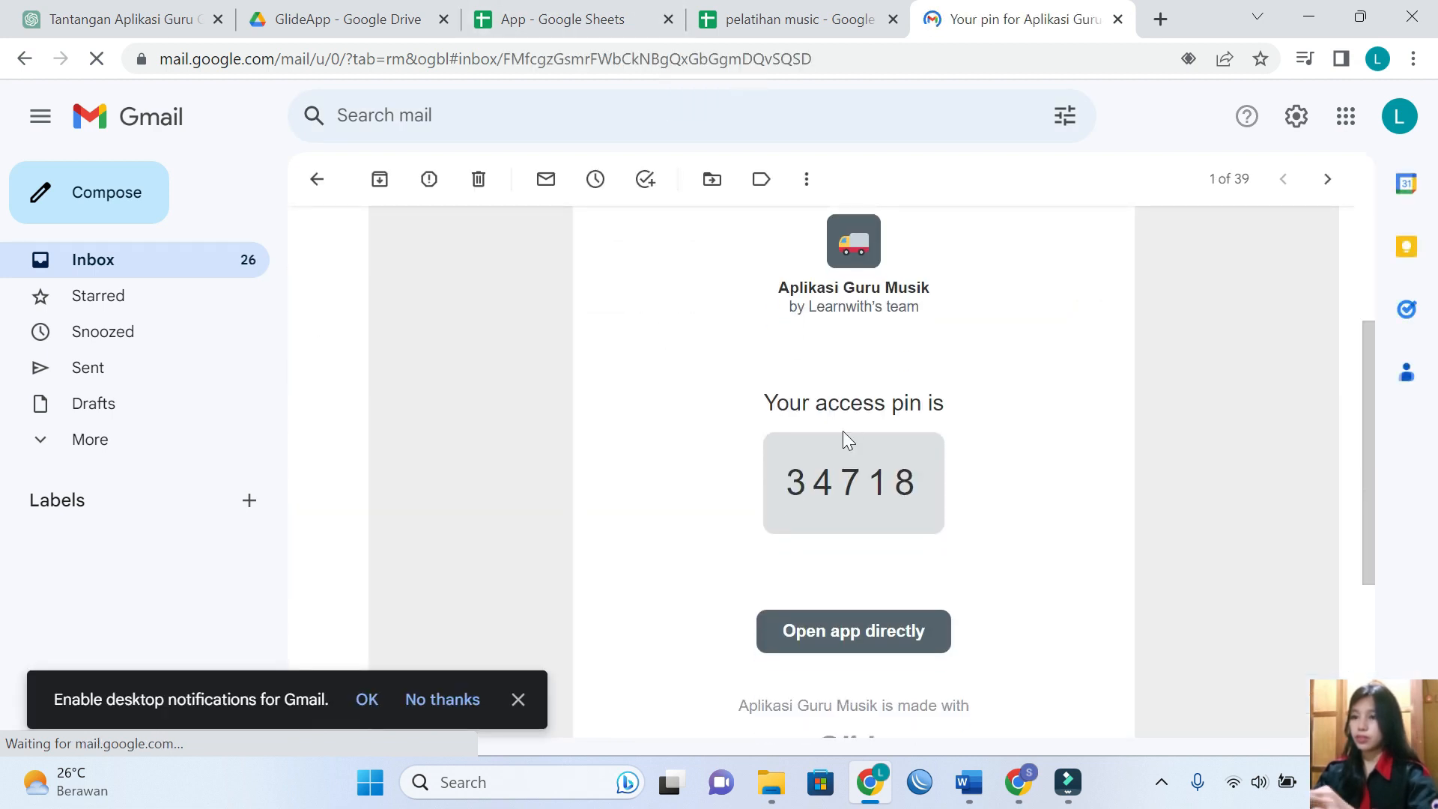
pyautogui.click(1035, 800)
pyautogui.click(726, 449)
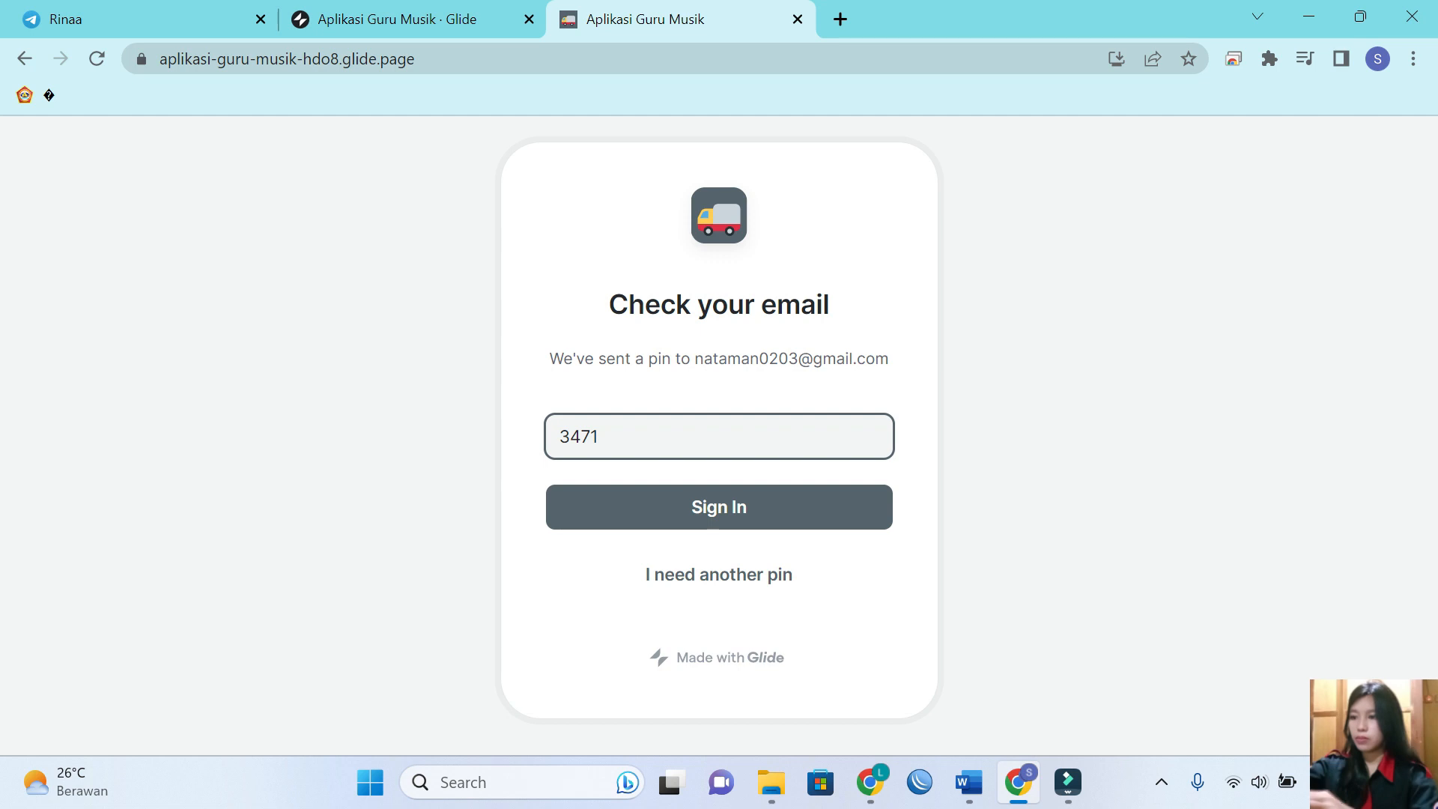
# Submit the pin to reach the app's Home page, then return to the Aplikasi Guru Musik editor tab
pyautogui.press('Return')
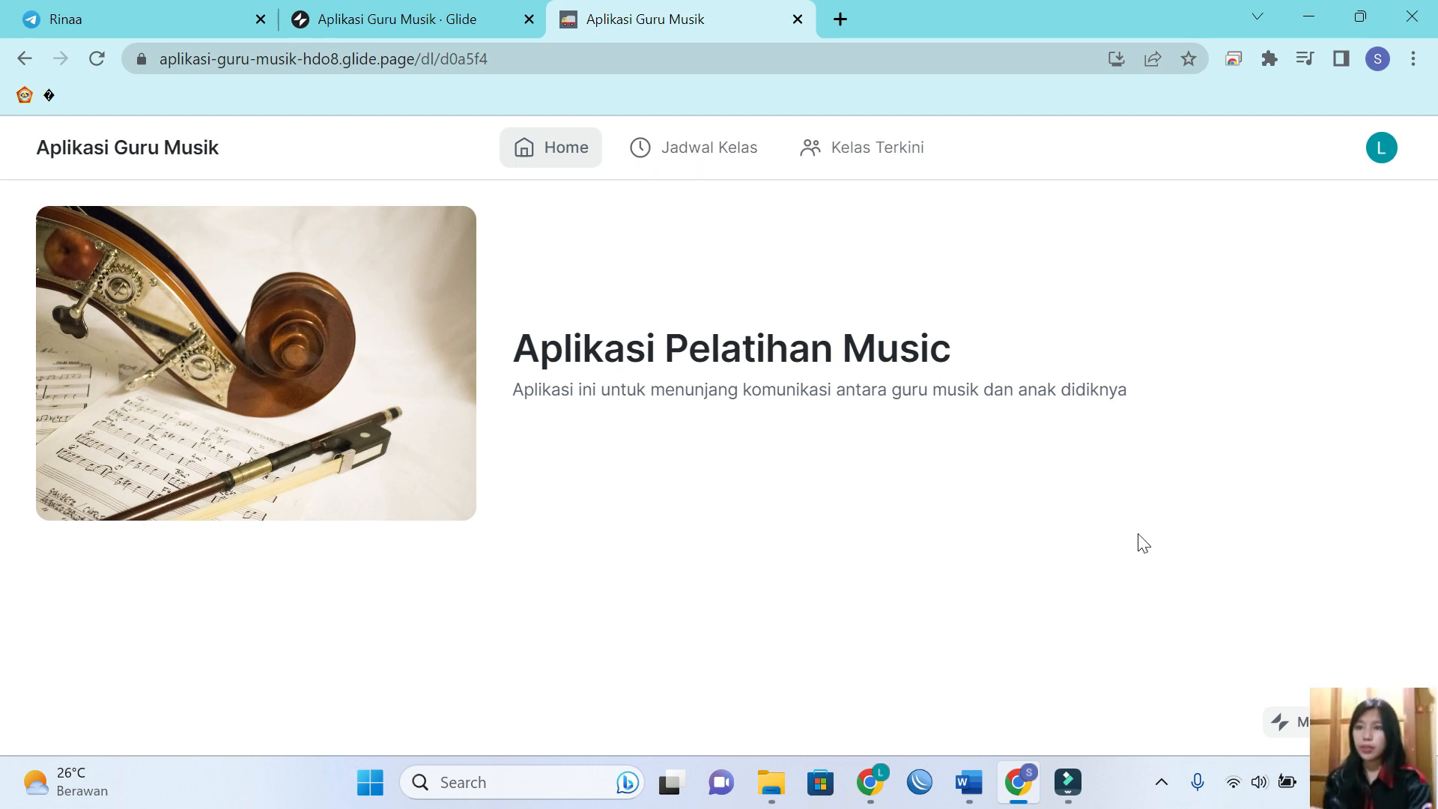
pyautogui.click(433, 9)
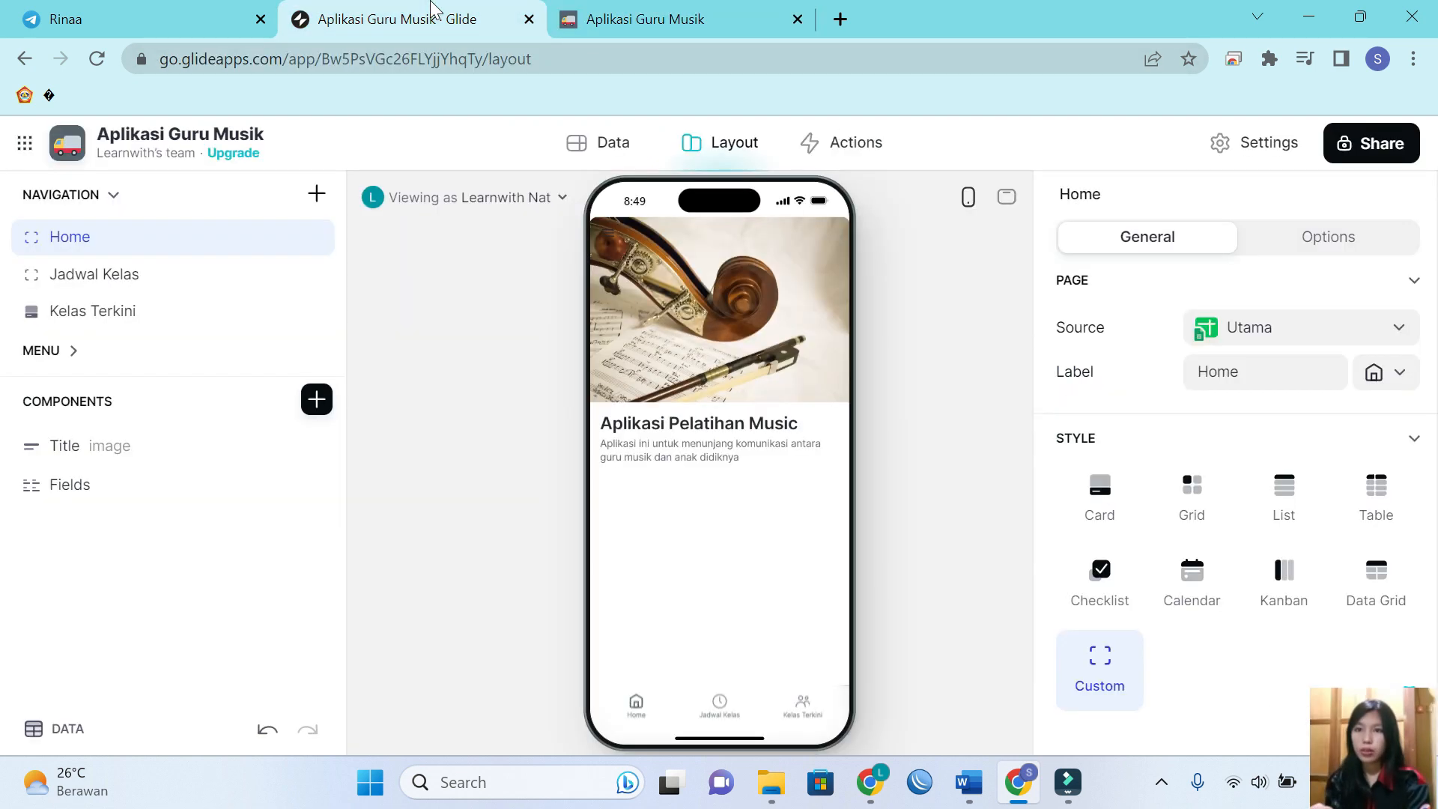
# In Settings > Privacy, preview the Public option, then keep access Private to users-table members
pyautogui.click(1246, 150)
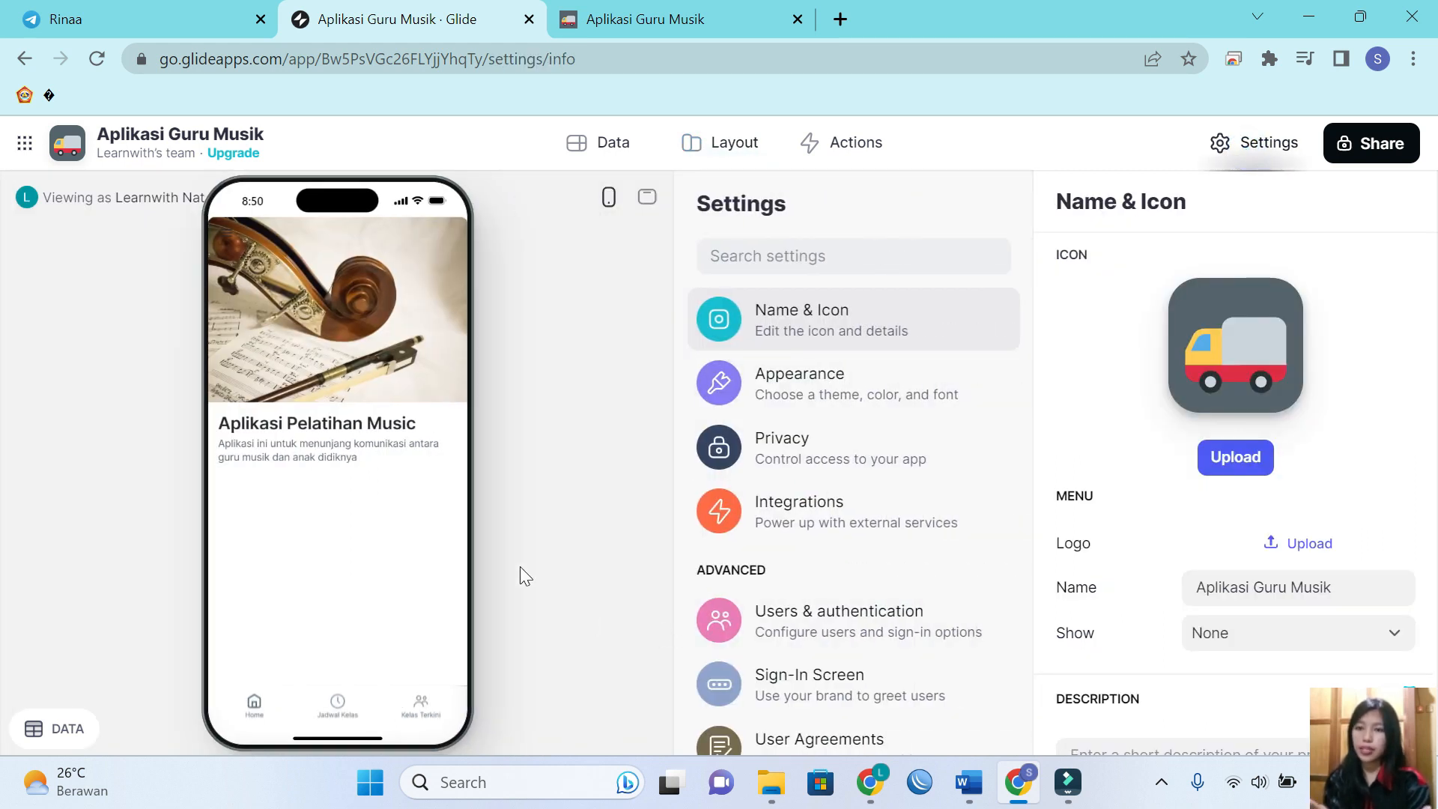
pyautogui.click(882, 448)
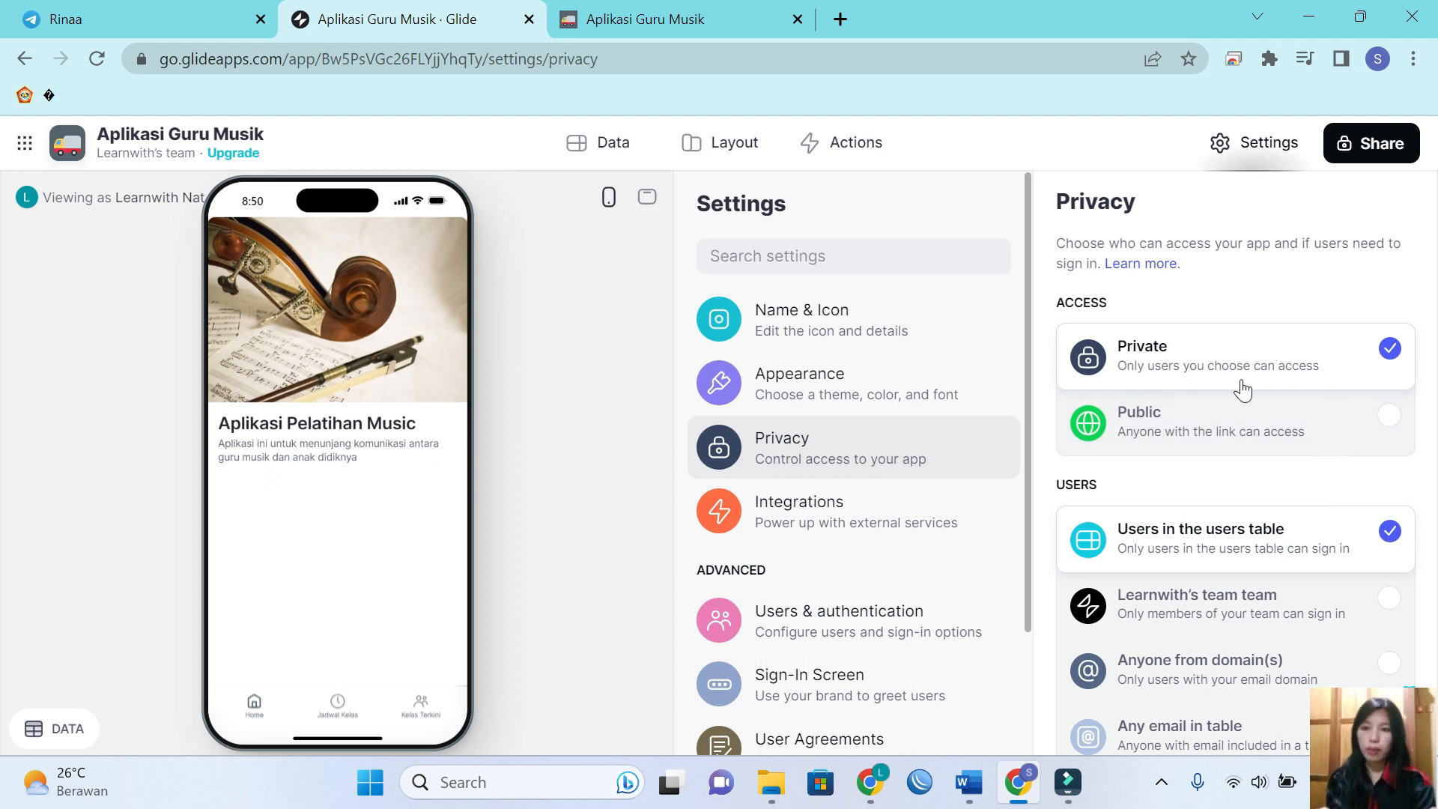
pyautogui.click(1331, 435)
pyautogui.scroll(-5, 1240, 411)
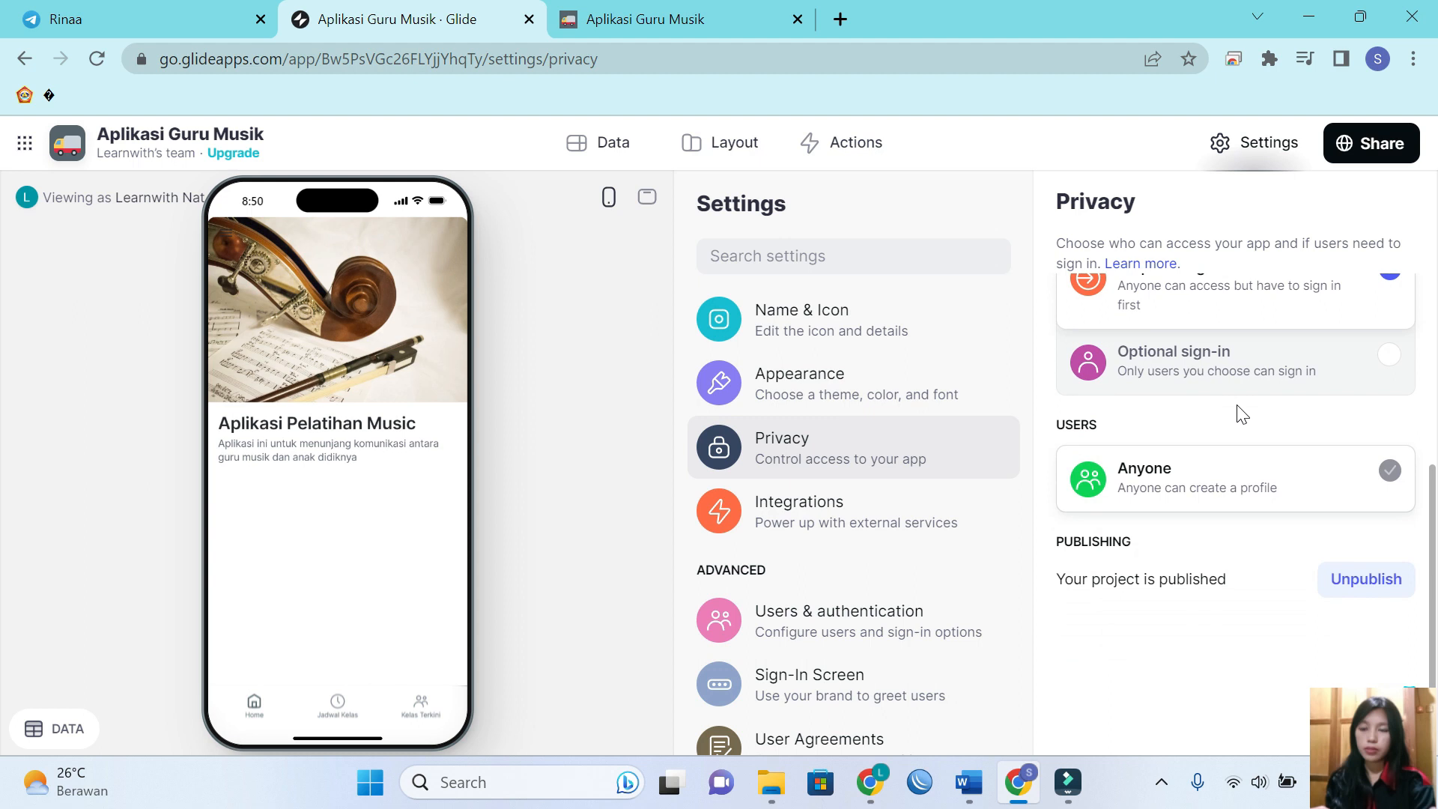
pyautogui.scroll(3, 1241, 414)
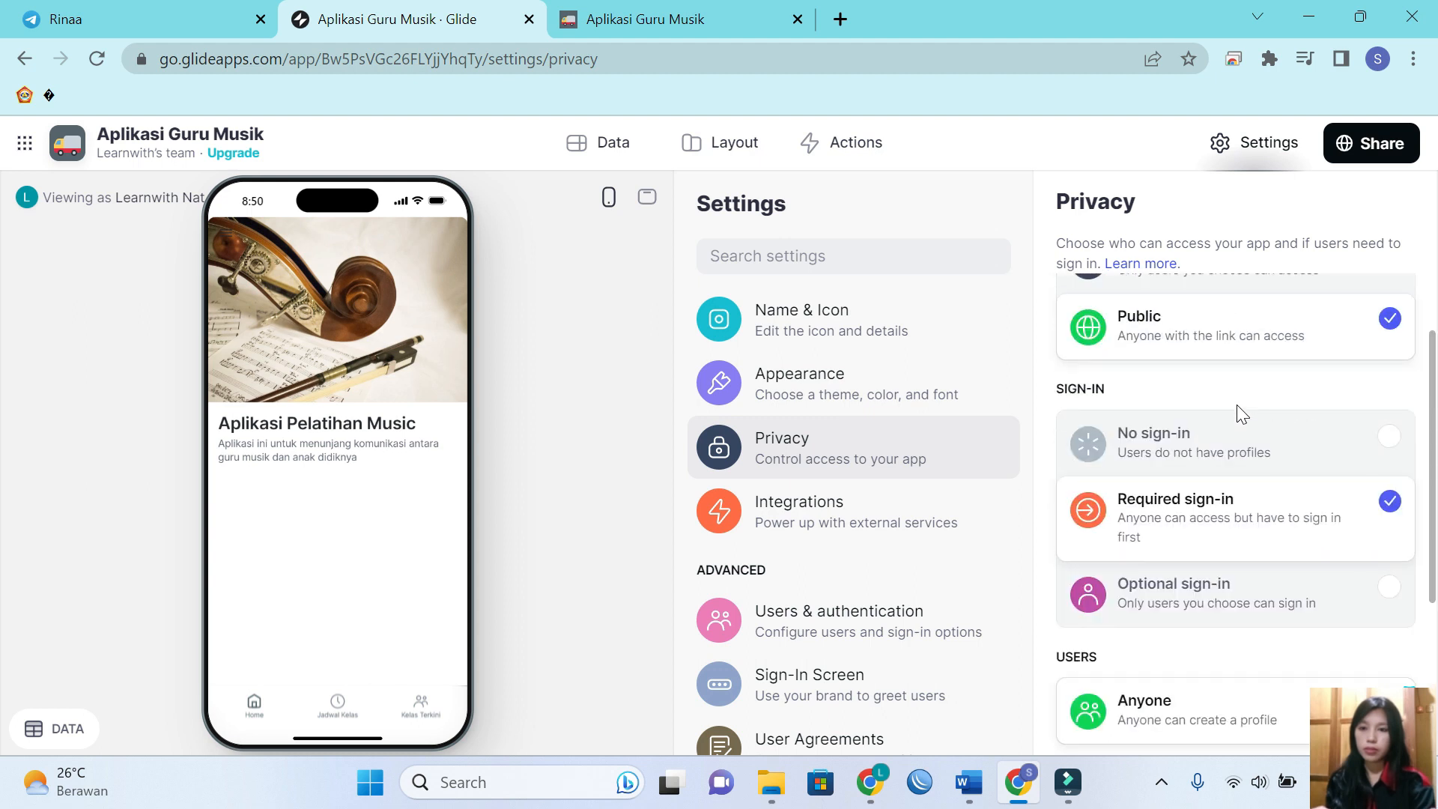
pyautogui.scroll(2, 1240, 414)
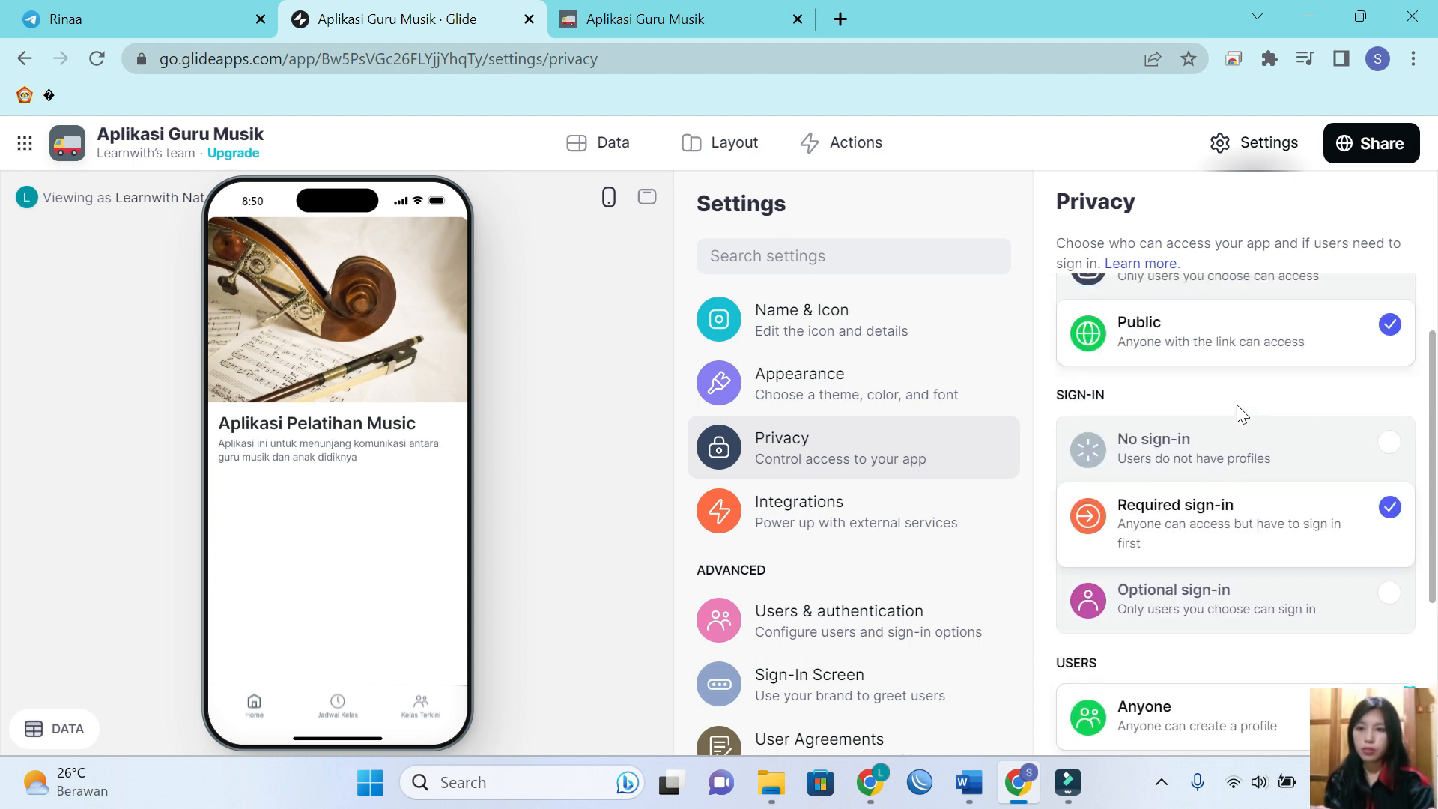
pyautogui.click(1317, 361)
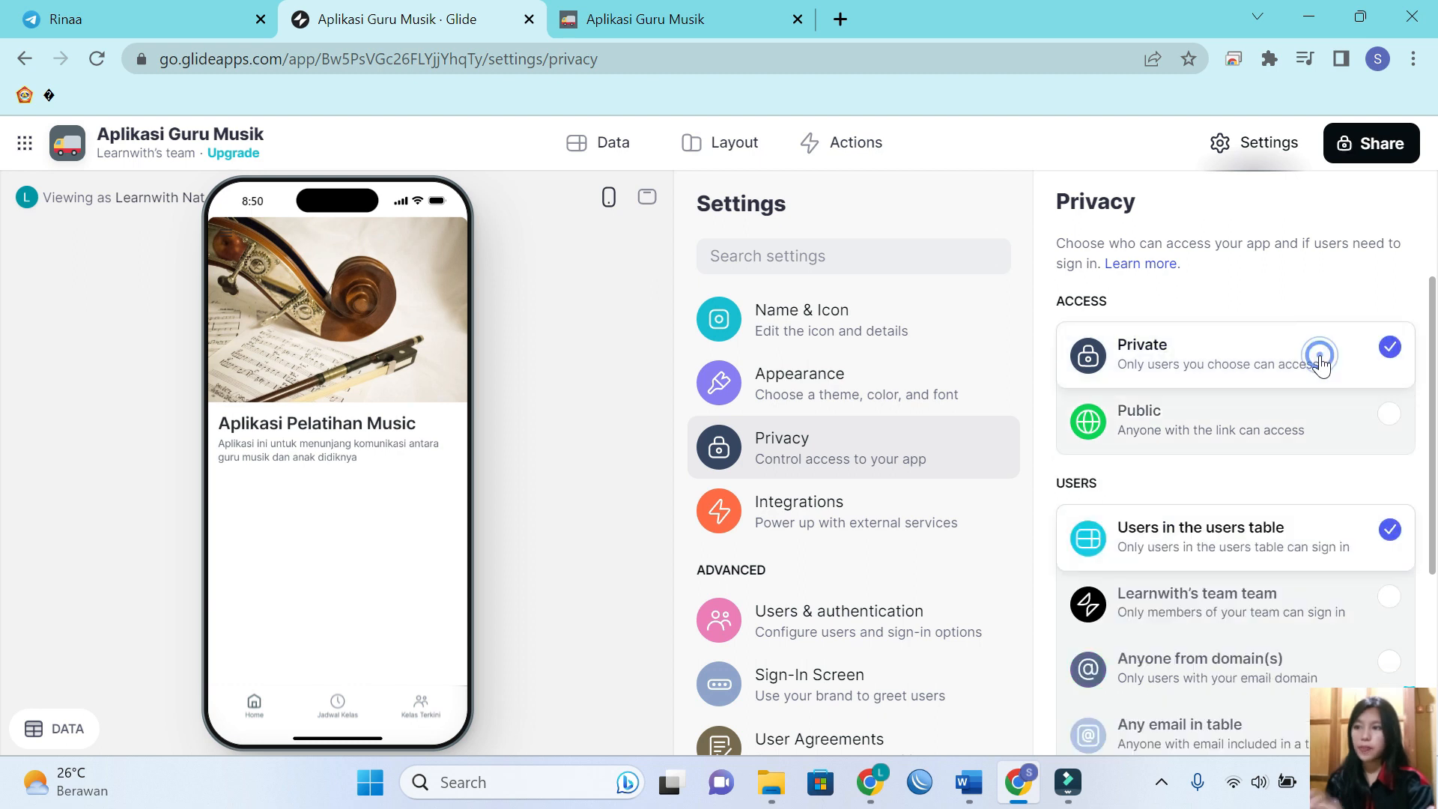
pyautogui.click(562, 435)
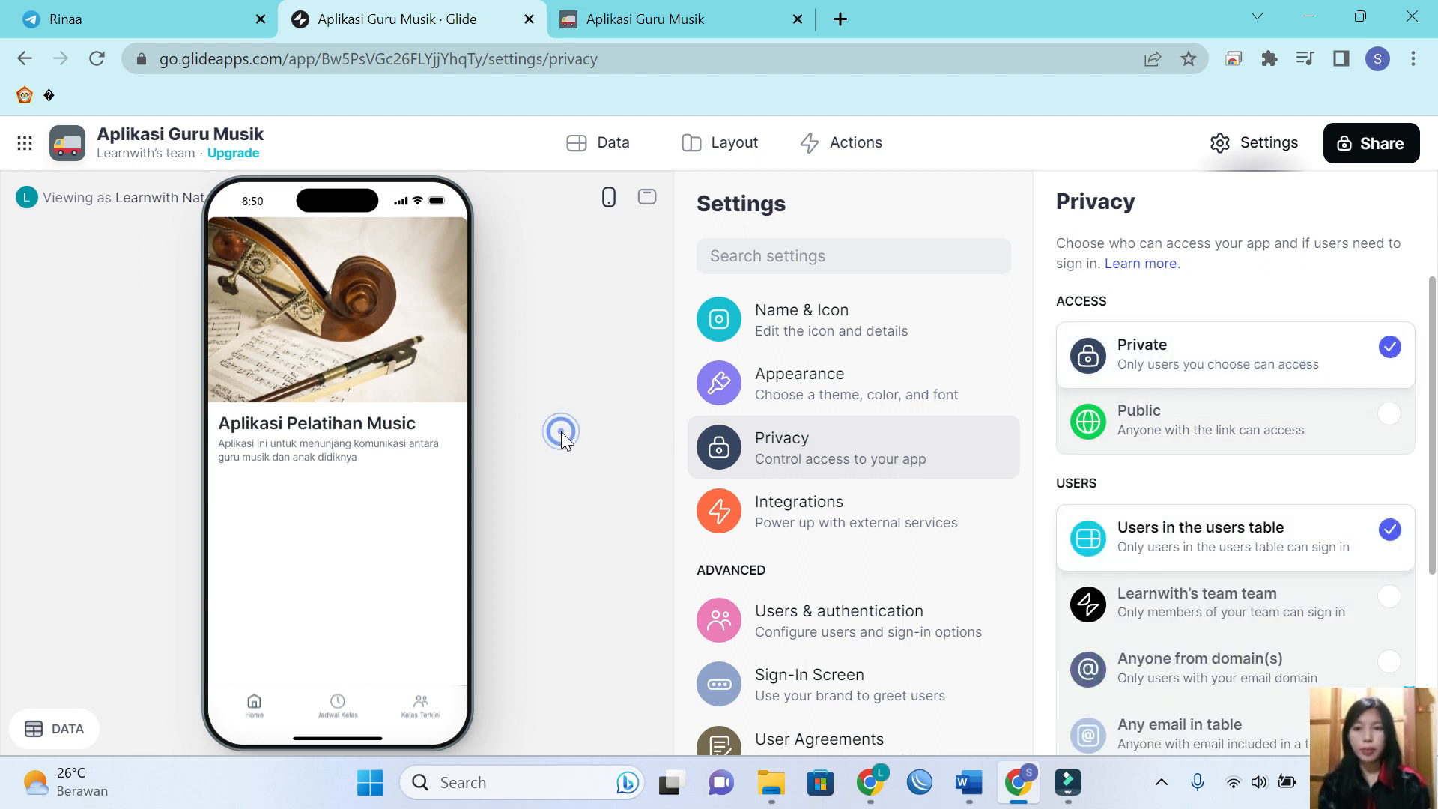